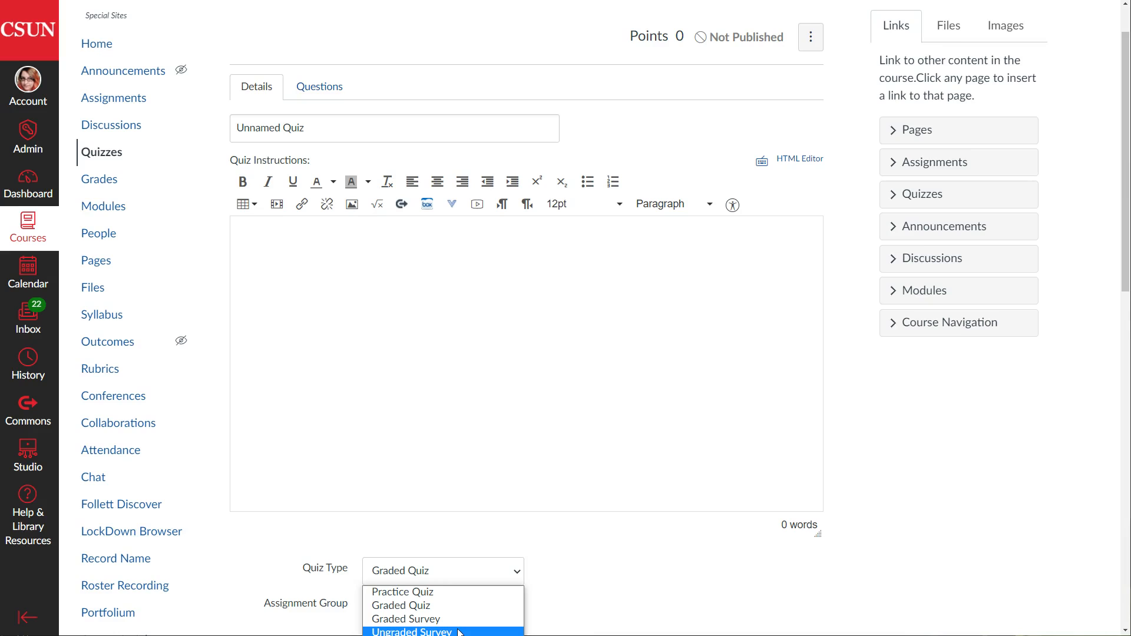
Set the new quiz's type to Graded Survey and its score to 10 points
{"action": "left_click", "coordinate": [459, 621]}
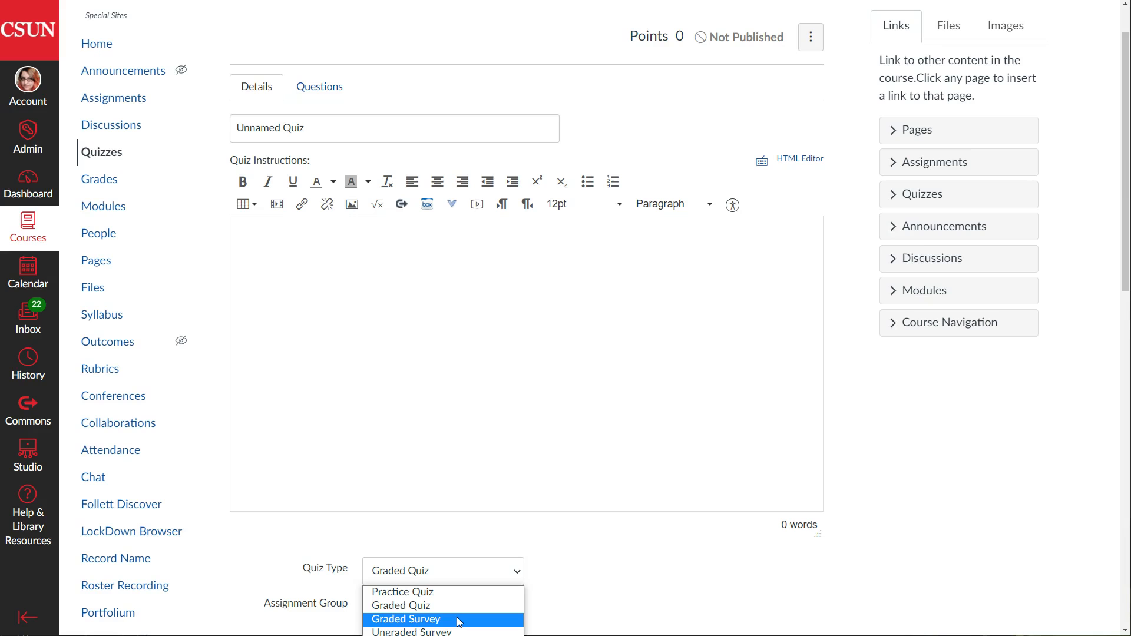
{"action": "left_click", "coordinate": [459, 622]}
{"action": "scroll", "coordinate": [618, 568], "scroll_direction": "down", "scroll_amount": 4}
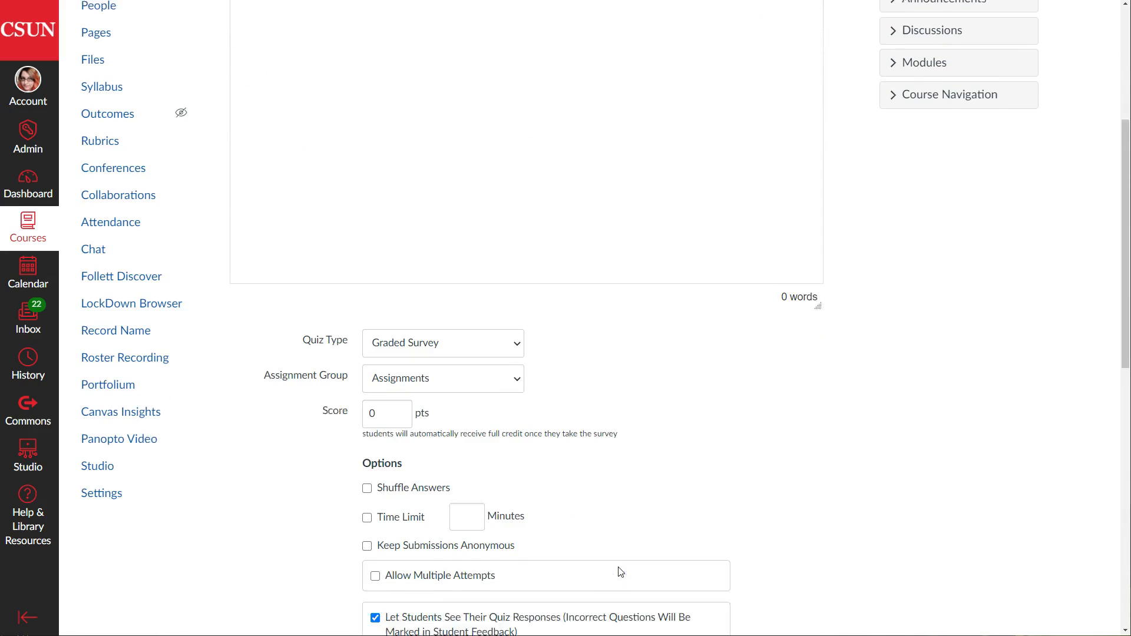
{"action": "double_click", "coordinate": [371, 408]}
{"action": "type", "text": "10"}
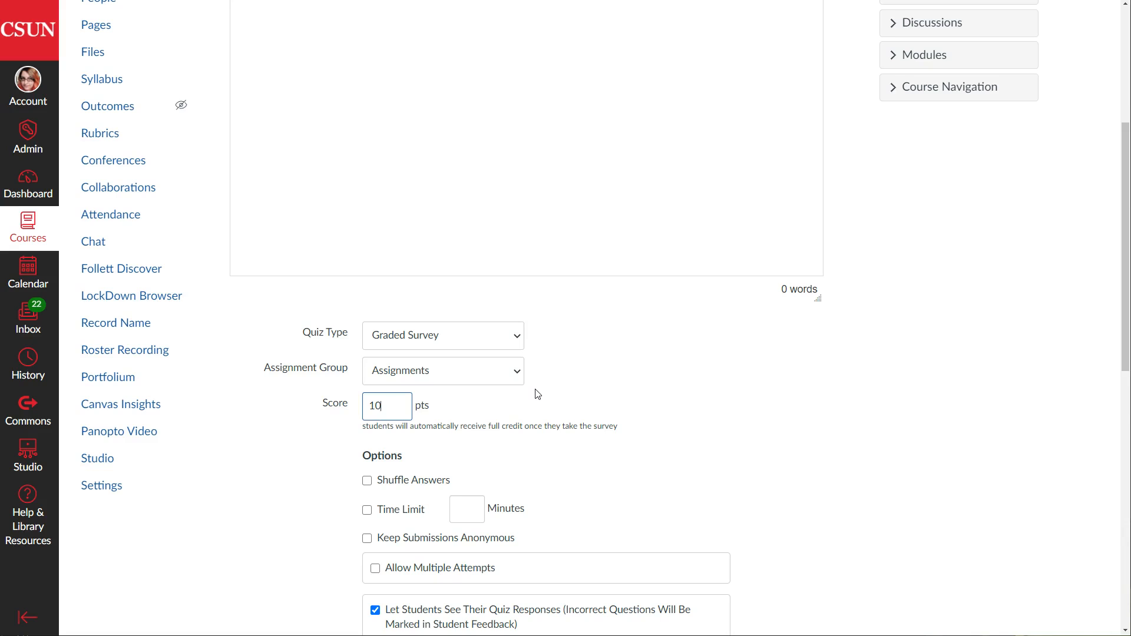
{"action": "scroll", "coordinate": [790, 495], "scroll_direction": "down", "scroll_amount": 2}
{"action": "scroll", "coordinate": [790, 494], "scroll_direction": "up", "scroll_amount": 7}
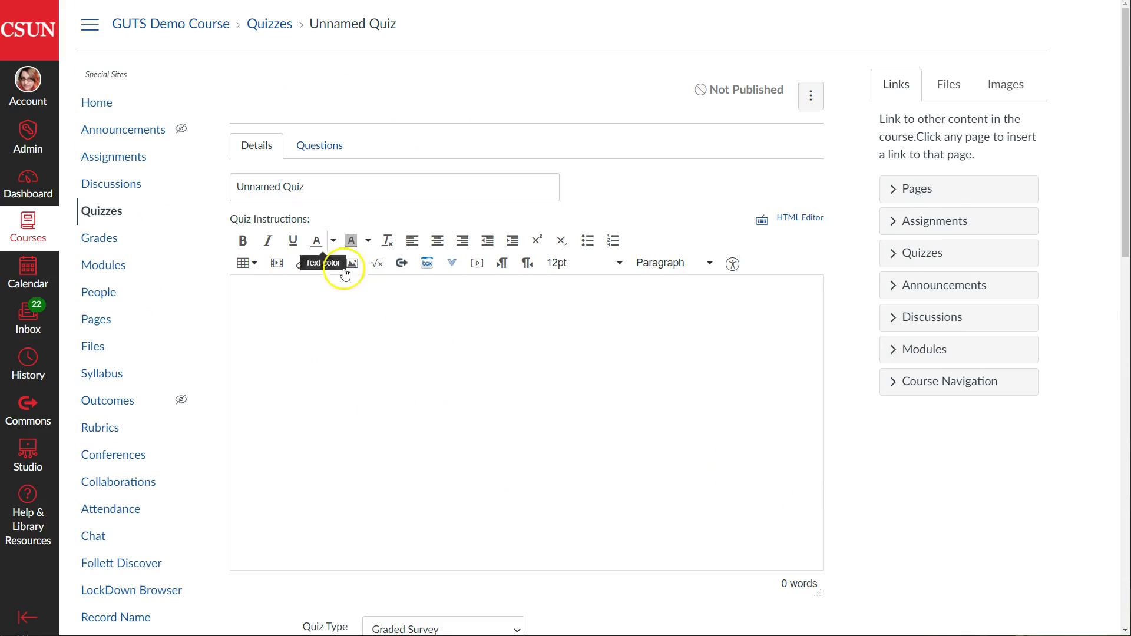
Add a new question on the Questions tab and bring its four blank answer fields into view
{"action": "left_click", "coordinate": [319, 146]}
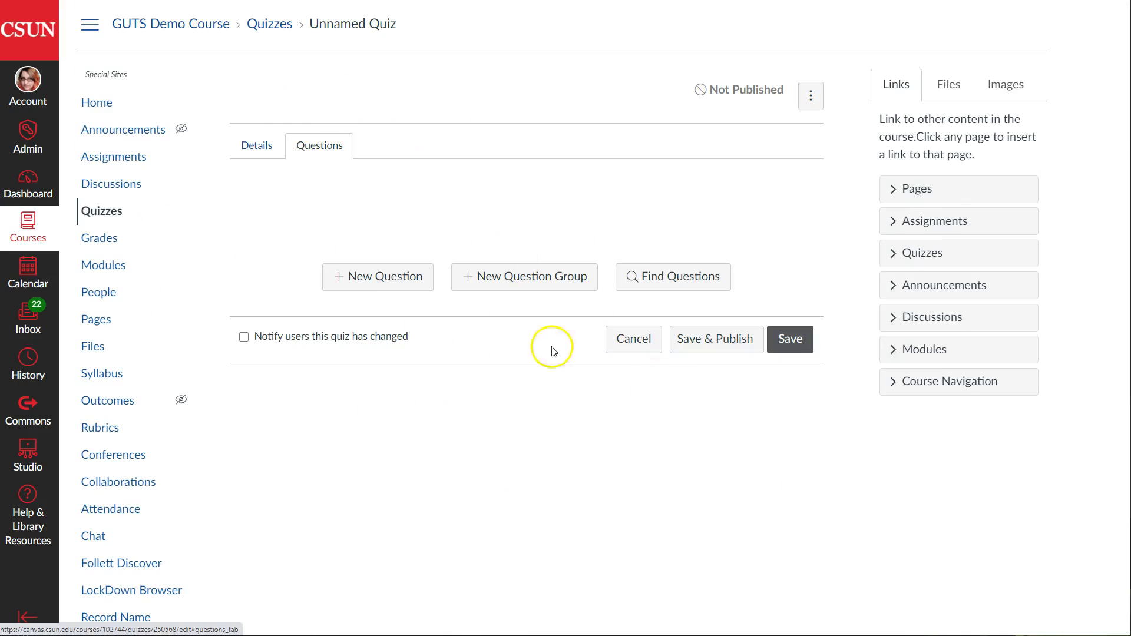
{"action": "left_click", "coordinate": [406, 281]}
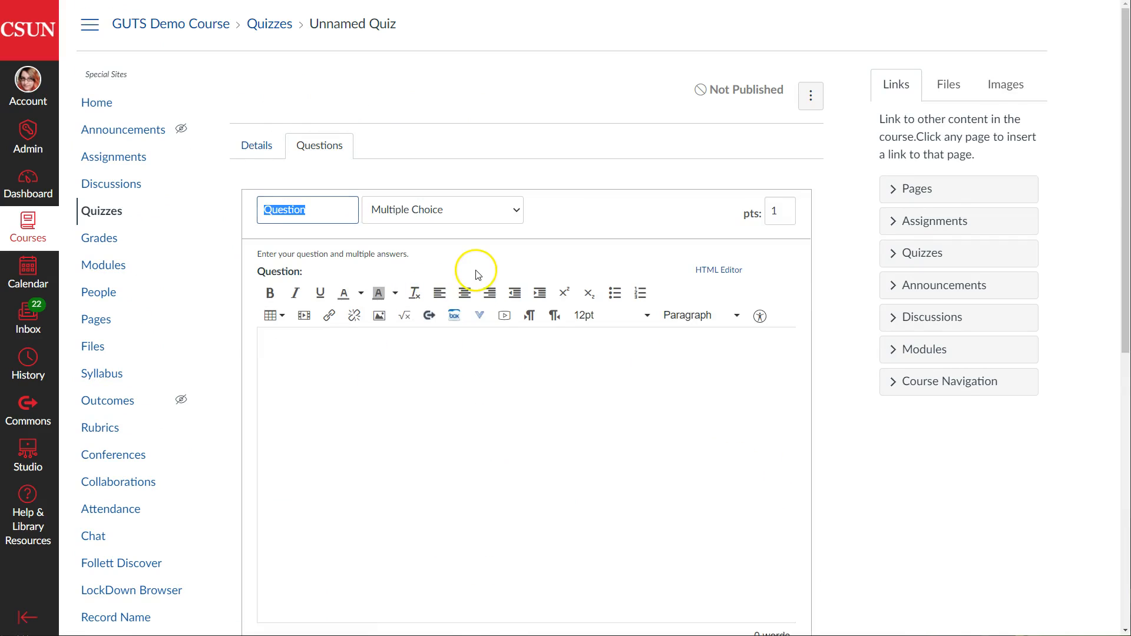
{"action": "scroll", "coordinate": [474, 271], "scroll_direction": "down", "scroll_amount": 8}
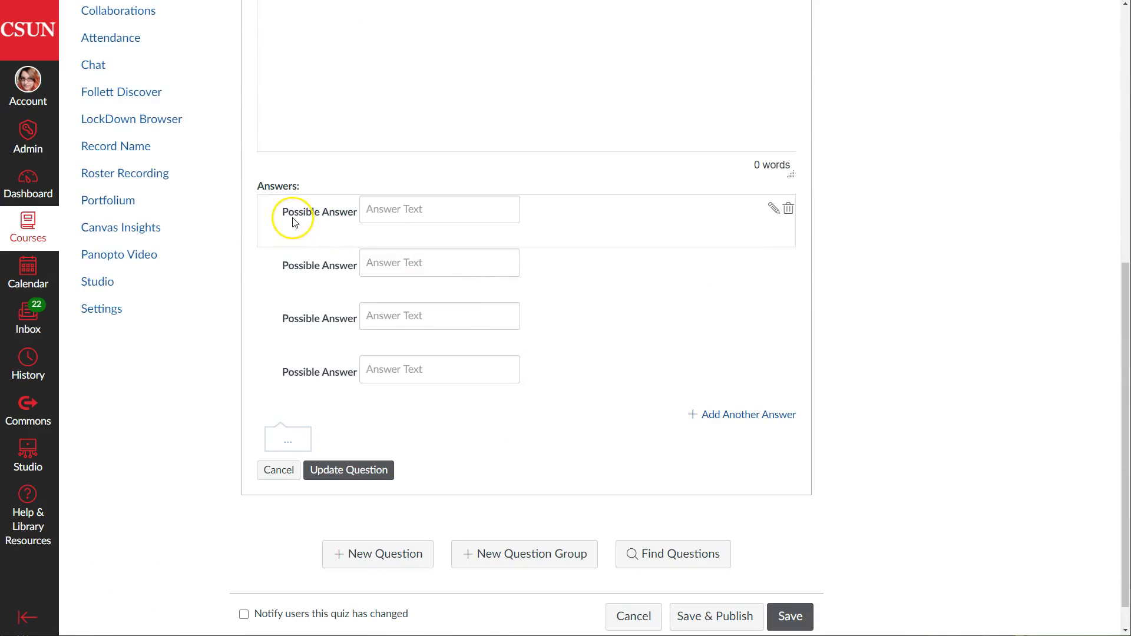
{"action": "scroll", "coordinate": [455, 306], "scroll_direction": "up", "scroll_amount": 4}
{"action": "scroll", "coordinate": [458, 306], "scroll_direction": "down", "scroll_amount": 3}
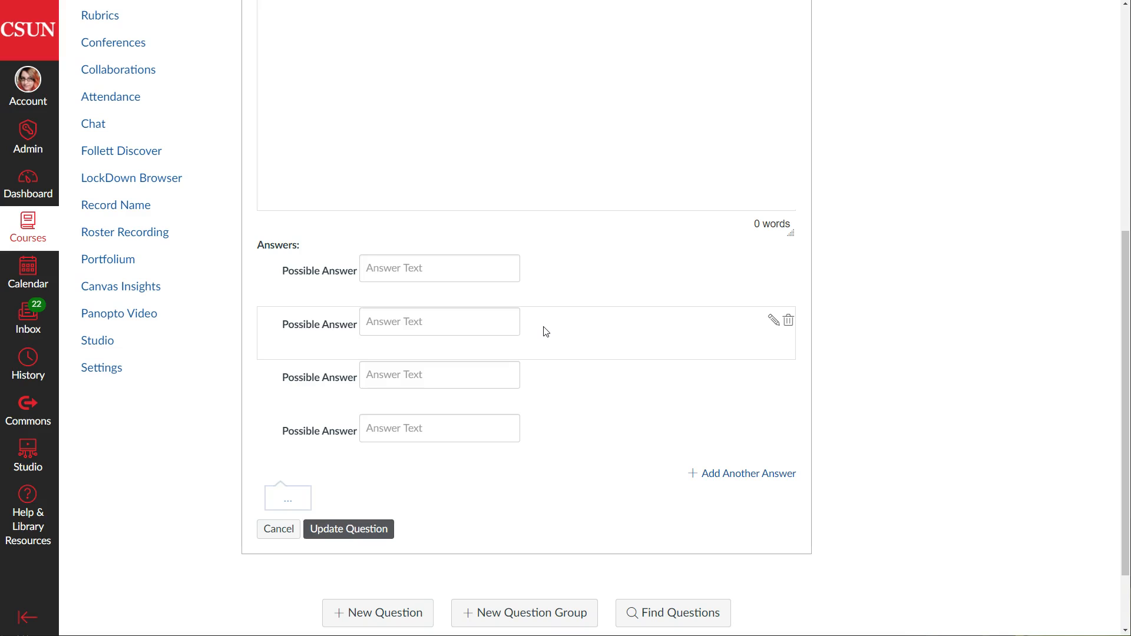
{"action": "scroll", "coordinate": [545, 330], "scroll_direction": "up", "scroll_amount": 2}
{"action": "scroll", "coordinate": [545, 323], "scroll_direction": "down", "scroll_amount": 4}
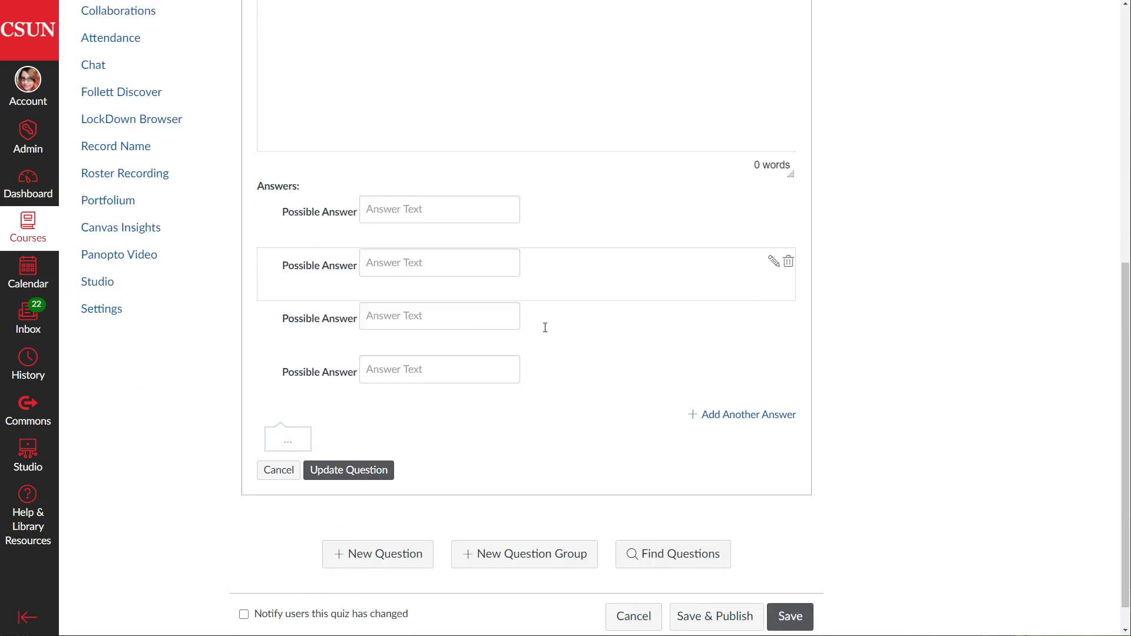
Discard the unsaved survey and return to the course home page
{"action": "left_click", "coordinate": [621, 584]}
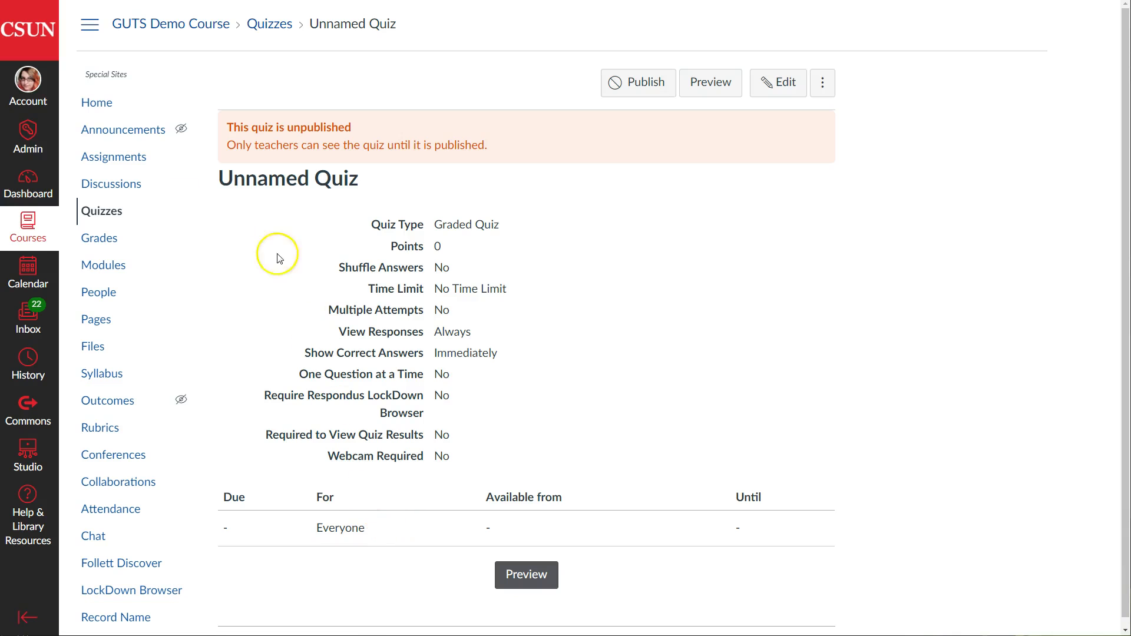
{"action": "left_click", "coordinate": [86, 106]}
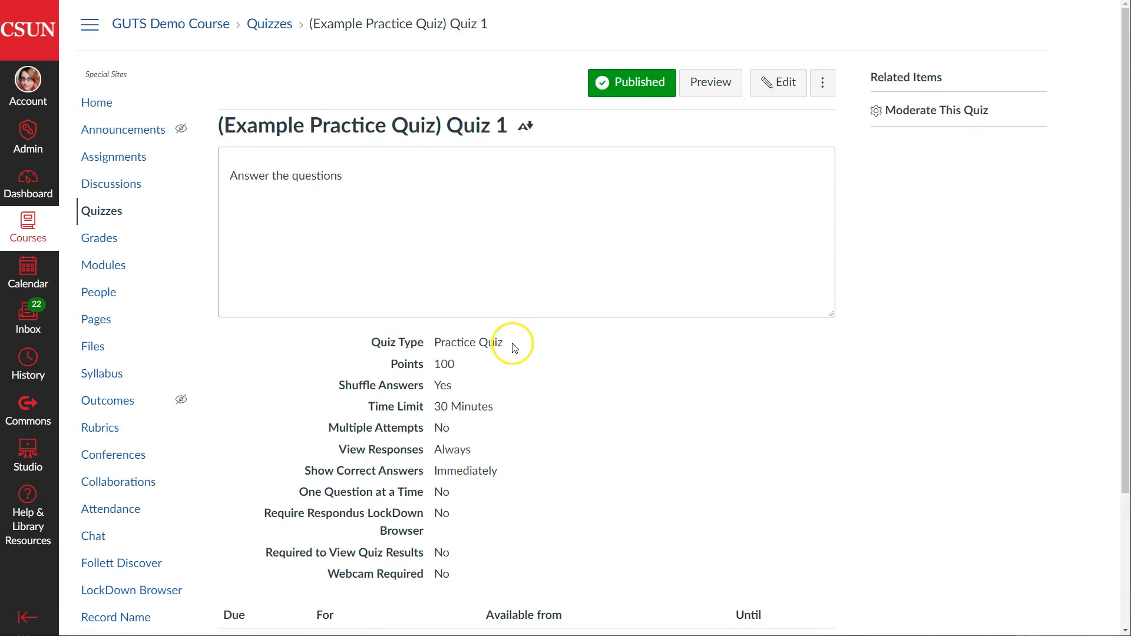
{"action": "scroll", "coordinate": [511, 350], "scroll_direction": "down", "scroll_amount": 3}
{"action": "scroll", "coordinate": [515, 348], "scroll_direction": "up", "scroll_amount": 3}
On the Quiz 1 summary, highlight its Practice Quiz type and 100 points value
{"action": "left_click_drag", "start_coordinate": [504, 343], "coordinate": [371, 331]}
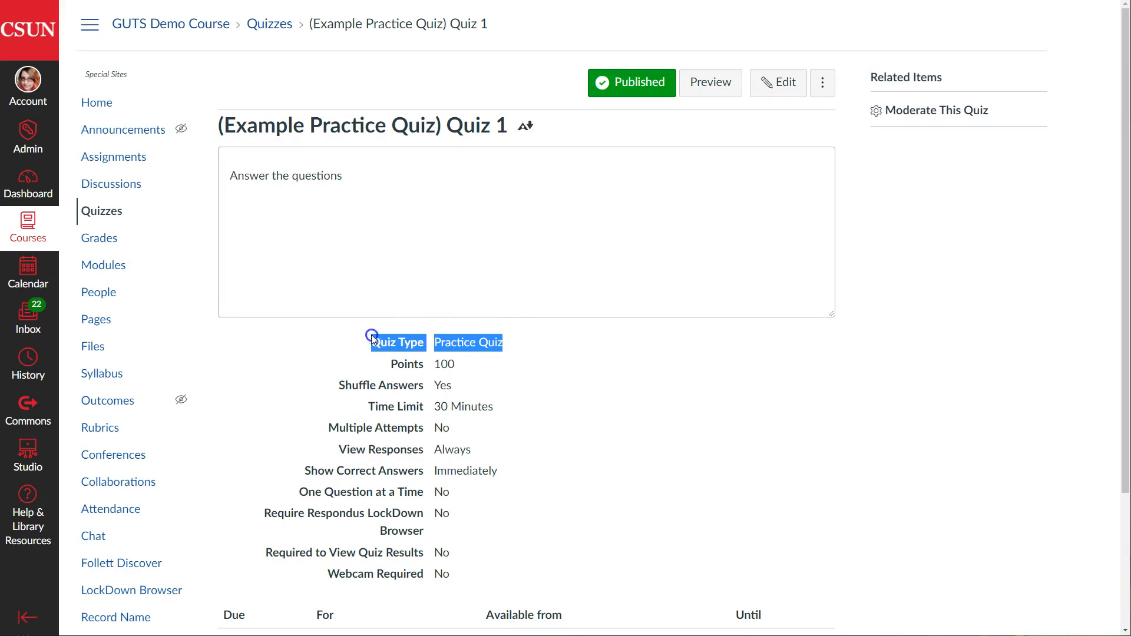
{"action": "left_click", "coordinate": [533, 389]}
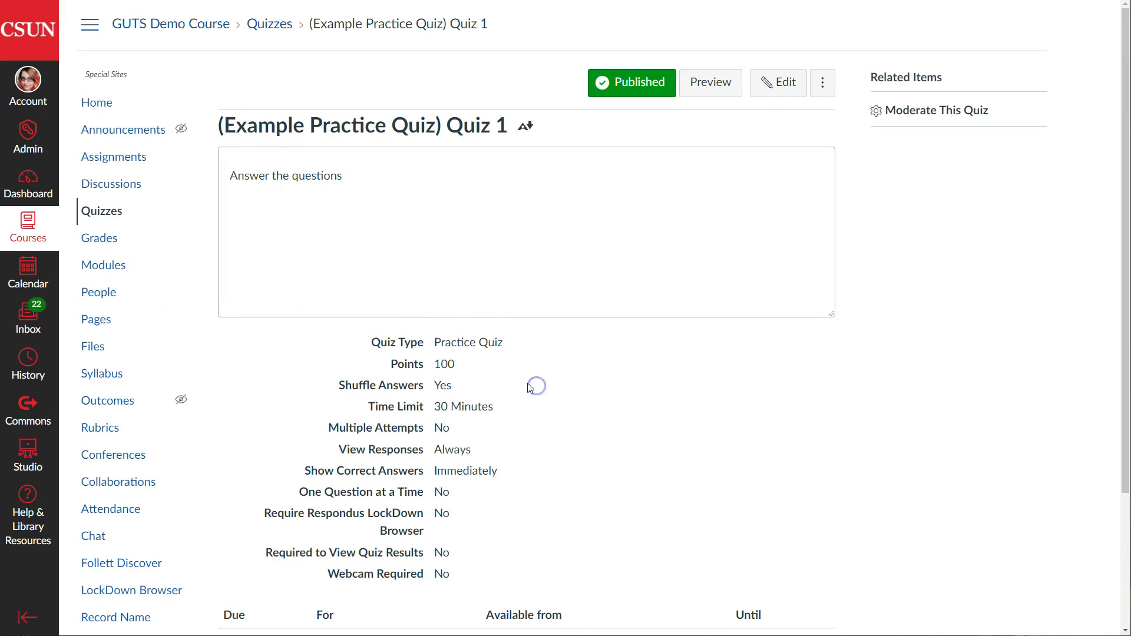
{"action": "double_click", "coordinate": [447, 364]}
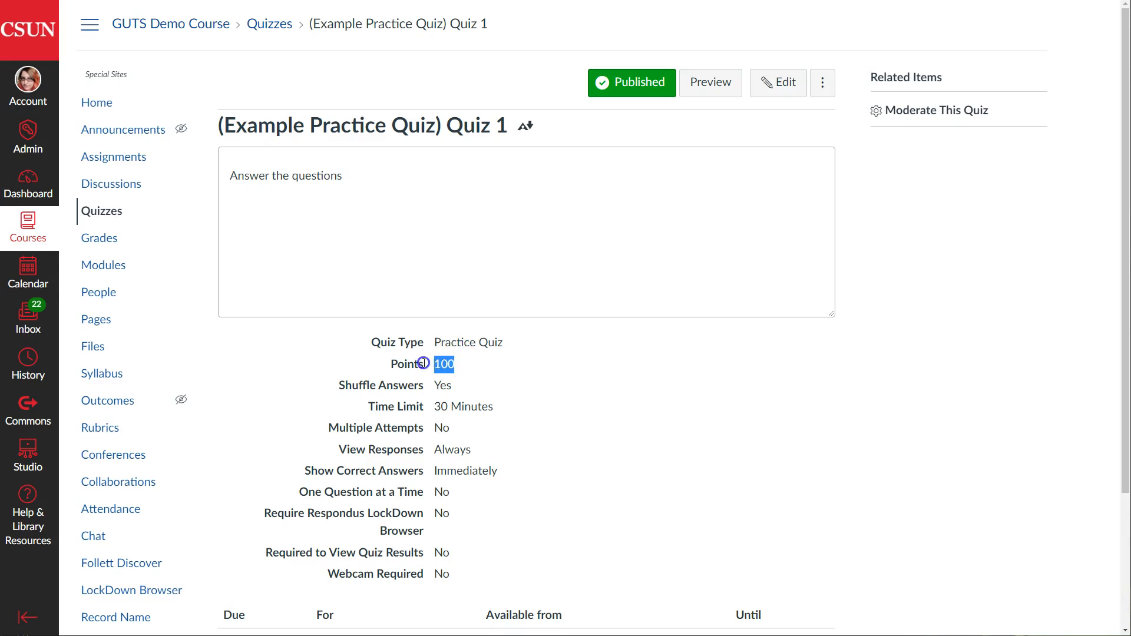
{"action": "left_click", "coordinate": [612, 379]}
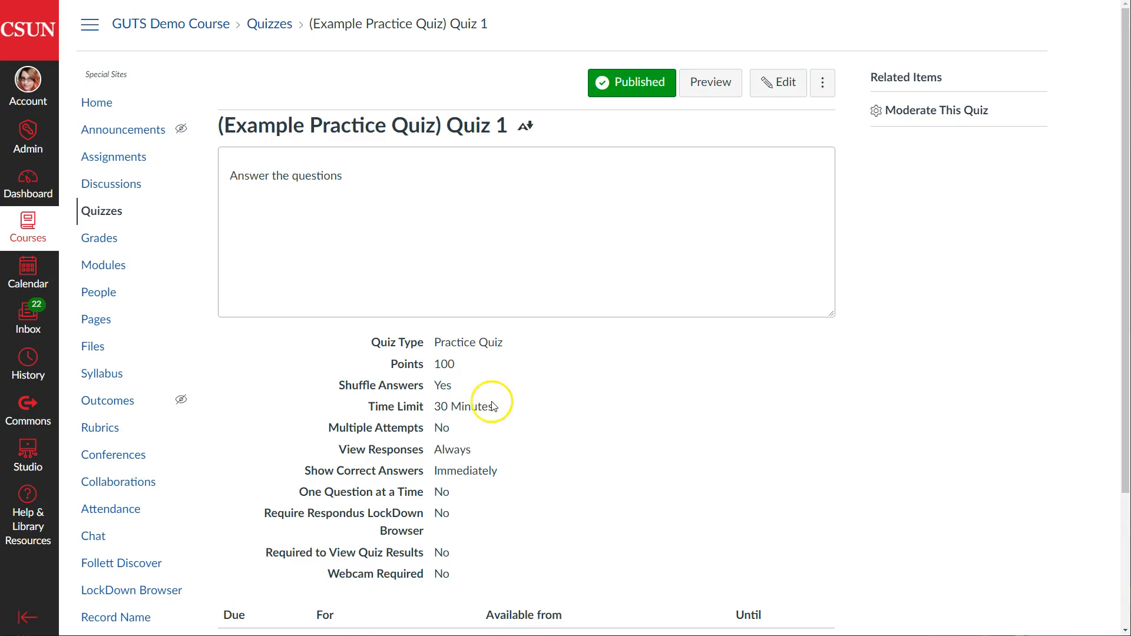
{"action": "scroll", "coordinate": [494, 398], "scroll_direction": "down", "scroll_amount": 2}
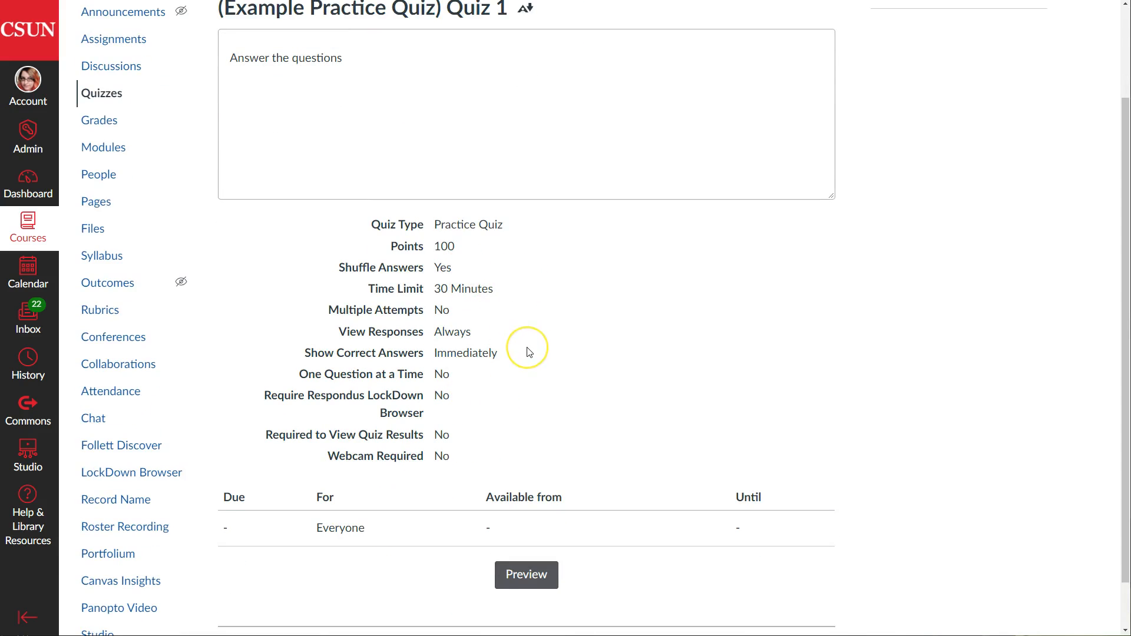
{"action": "scroll", "coordinate": [529, 352], "scroll_direction": "up", "scroll_amount": 2}
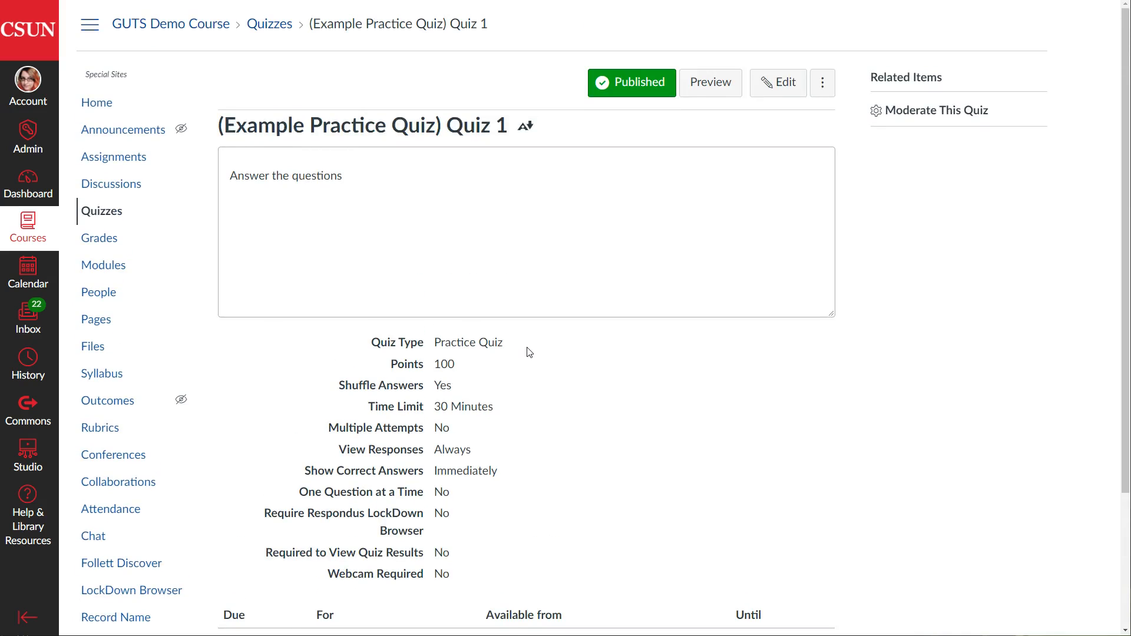
{"action": "scroll", "coordinate": [529, 352], "scroll_direction": "down", "scroll_amount": 1}
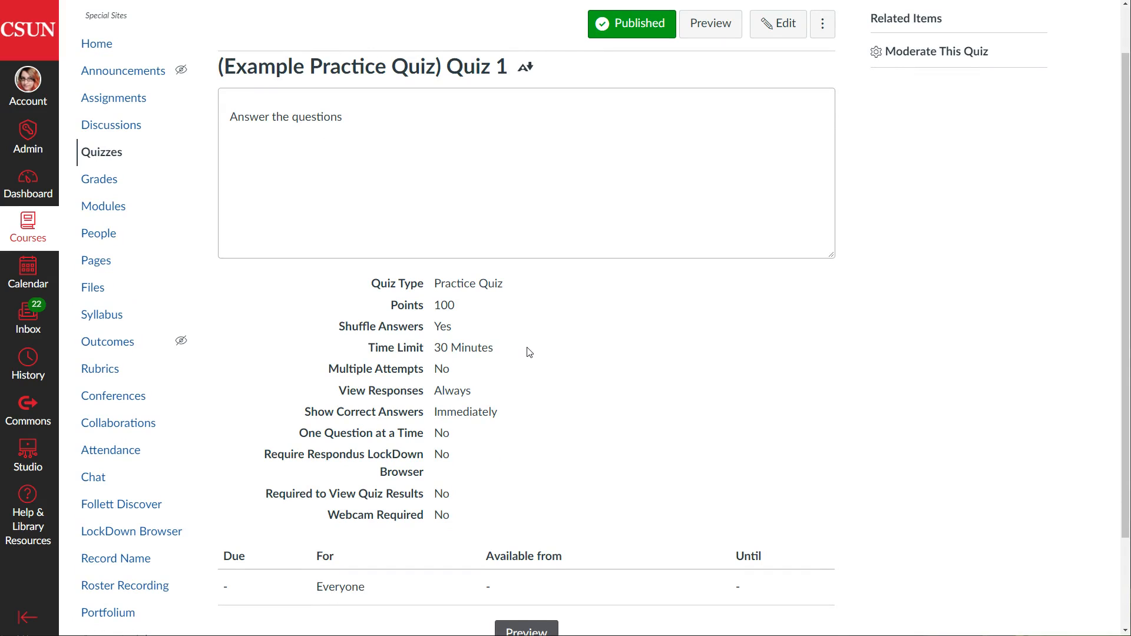
{"action": "scroll", "coordinate": [529, 352], "scroll_direction": "down", "scroll_amount": 2}
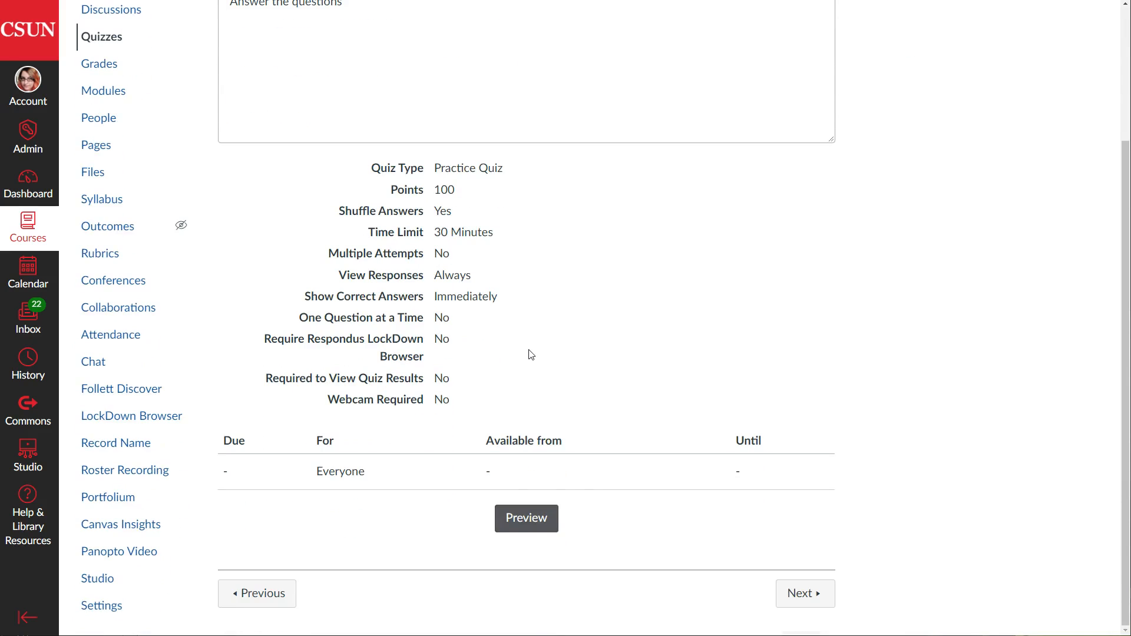
Preview the practice quiz as a student, highlighting the timer and Question 1 wording
{"action": "left_click", "coordinate": [527, 518]}
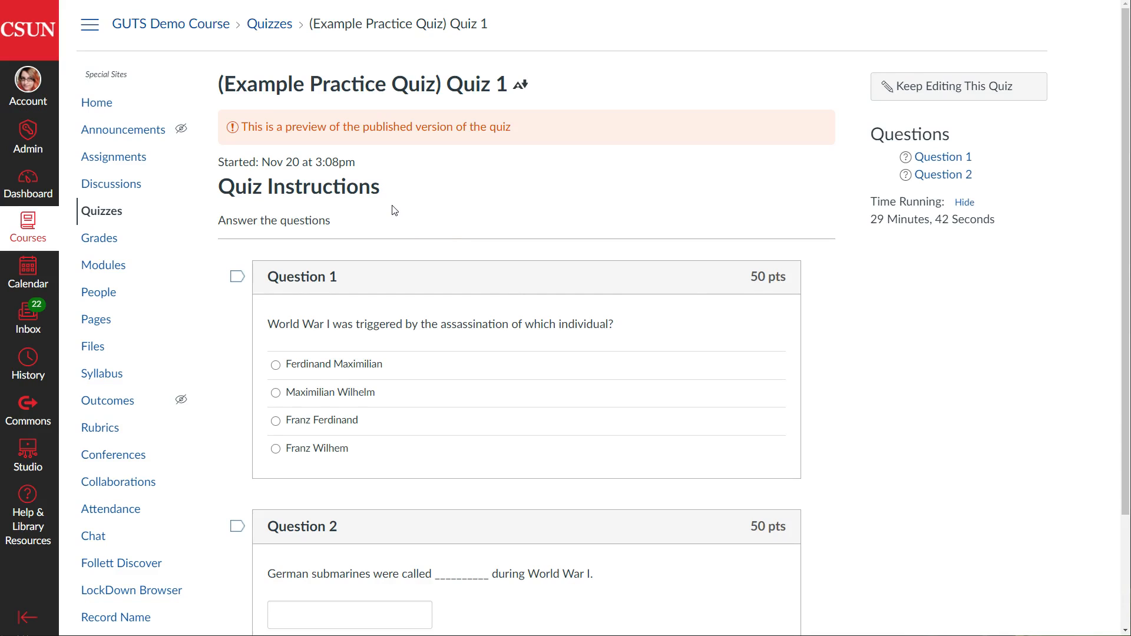
{"action": "scroll", "coordinate": [386, 202], "scroll_direction": "down", "scroll_amount": 2}
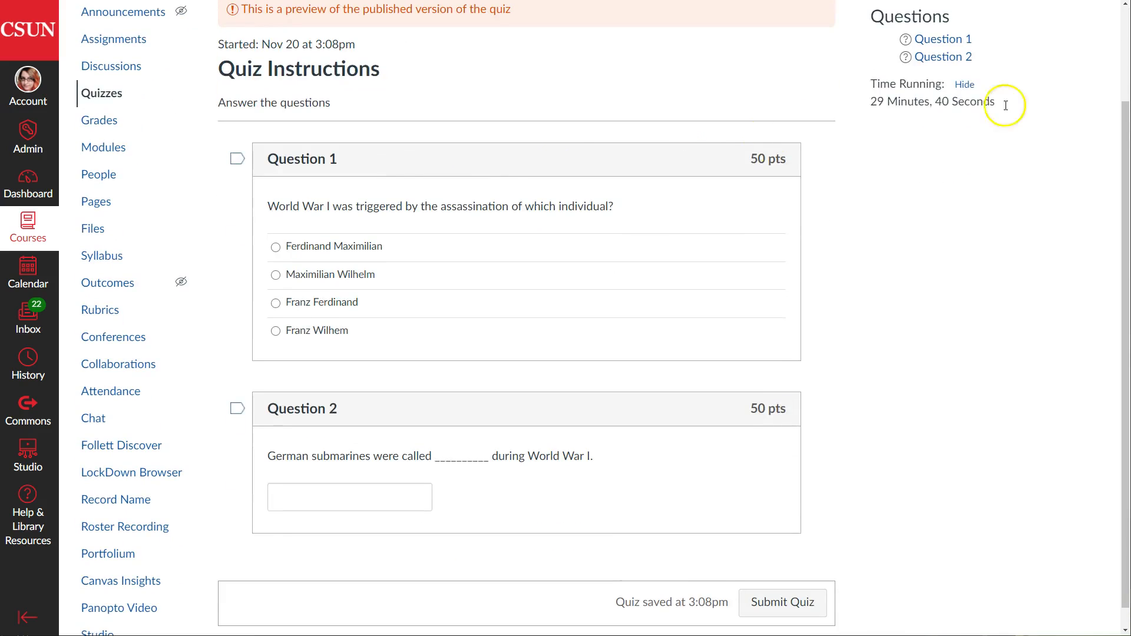
{"action": "left_click_drag", "start_coordinate": [874, 96], "coordinate": [997, 104]}
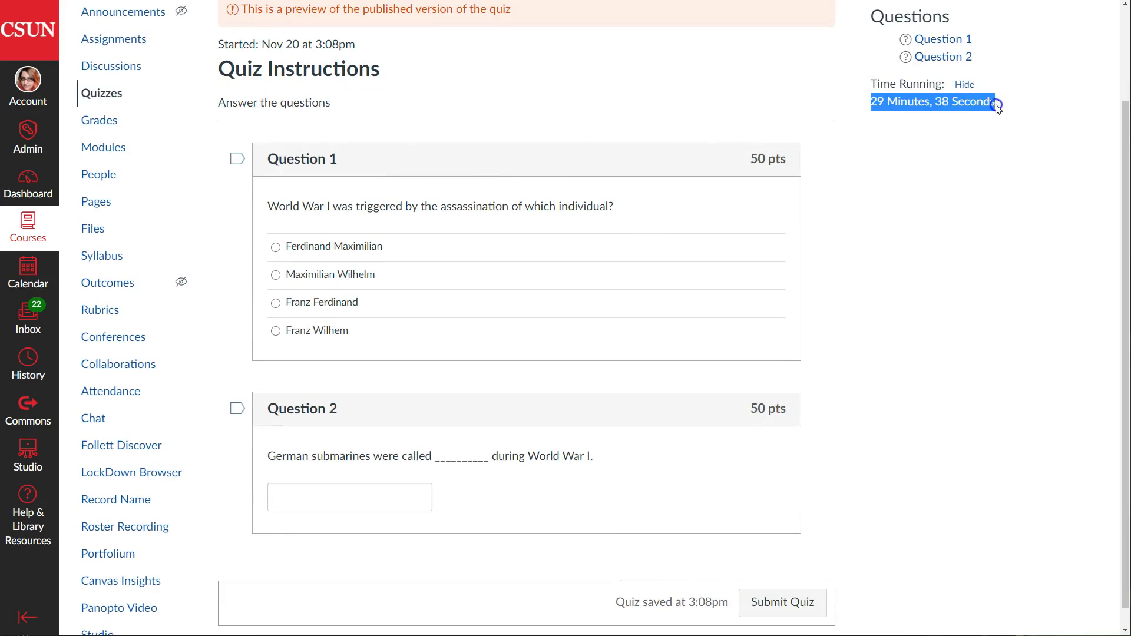
{"action": "left_click", "coordinate": [905, 81]}
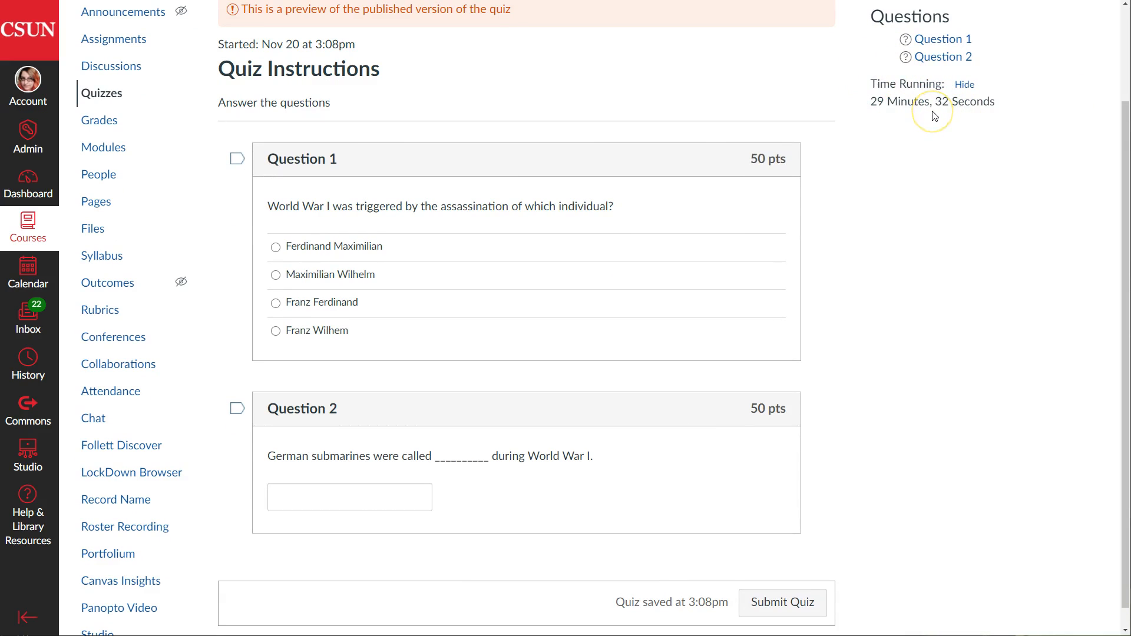
{"action": "left_click_drag", "start_coordinate": [267, 207], "coordinate": [606, 220]}
{"action": "left_click", "coordinate": [608, 217]}
{"action": "left_click", "coordinate": [274, 275]}
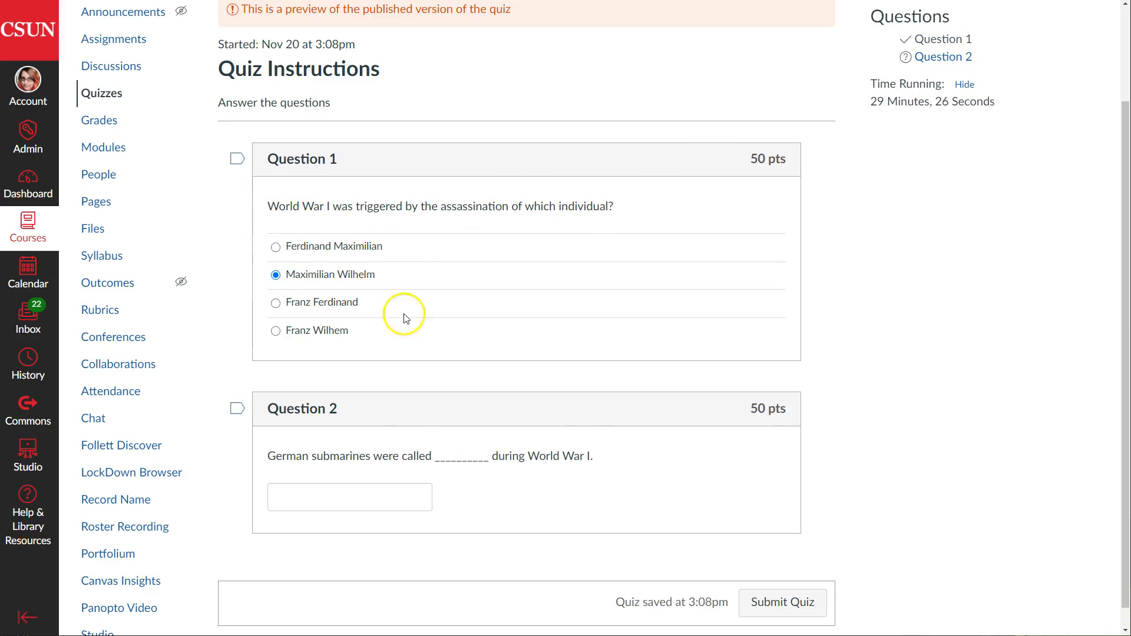
{"action": "left_click", "coordinate": [319, 507]}
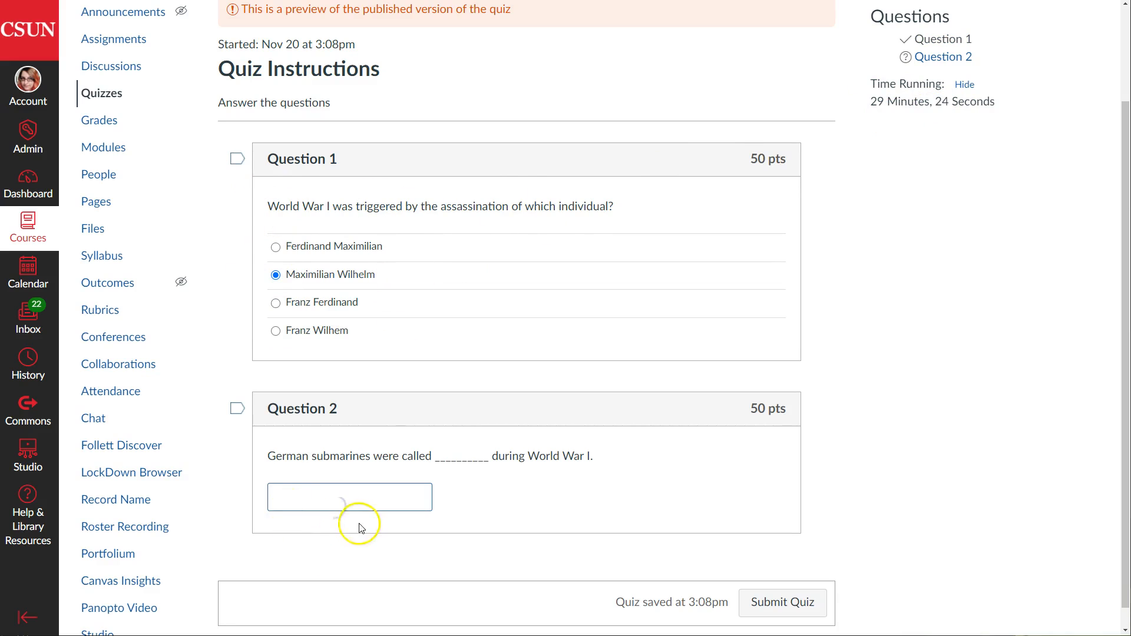
{"action": "scroll", "coordinate": [523, 508], "scroll_direction": "up", "scroll_amount": 1}
{"action": "scroll", "coordinate": [533, 500], "scroll_direction": "down", "scroll_amount": 2}
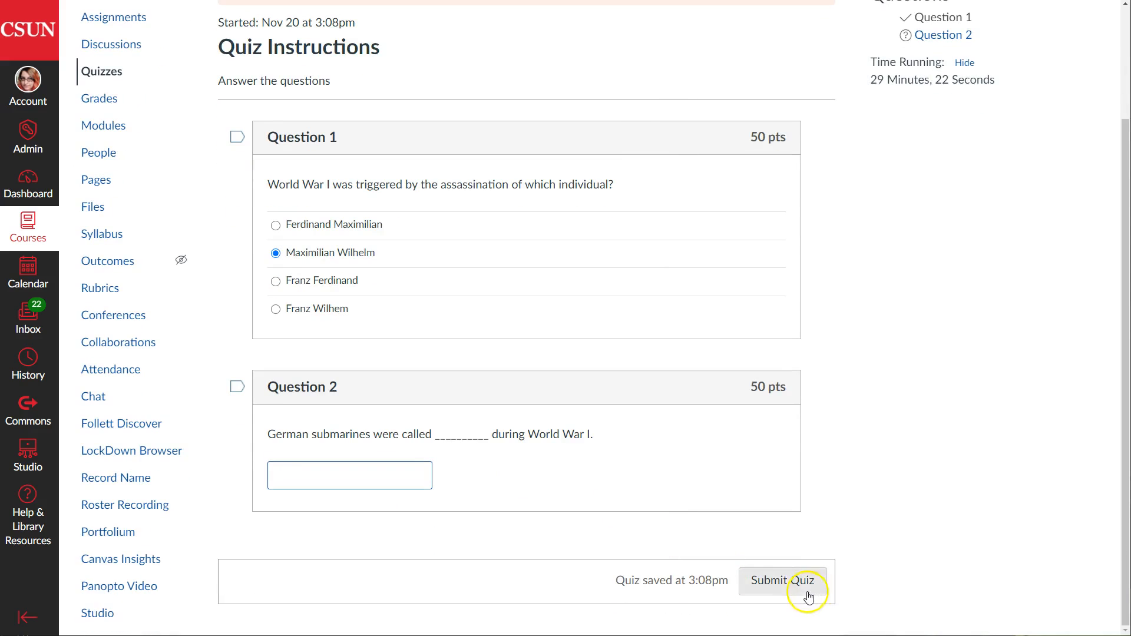
{"action": "left_click", "coordinate": [493, 372]}
{"action": "scroll", "coordinate": [495, 373], "scroll_direction": "up", "scroll_amount": 1}
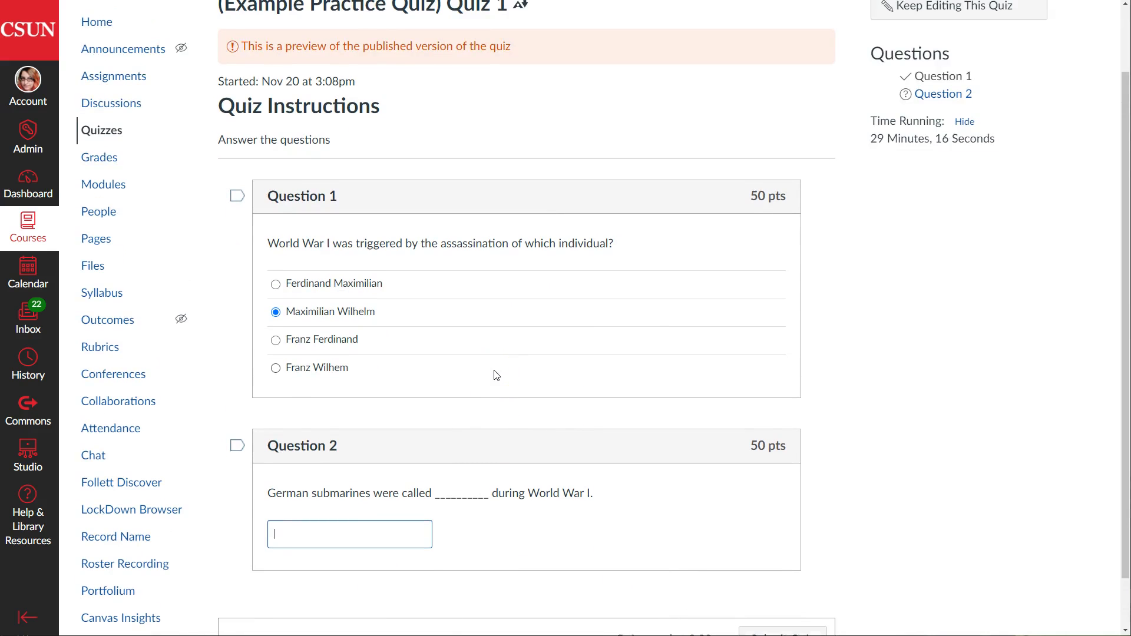
{"action": "scroll", "coordinate": [494, 371], "scroll_direction": "up", "scroll_amount": 2}
{"action": "left_click", "coordinate": [480, 326]}
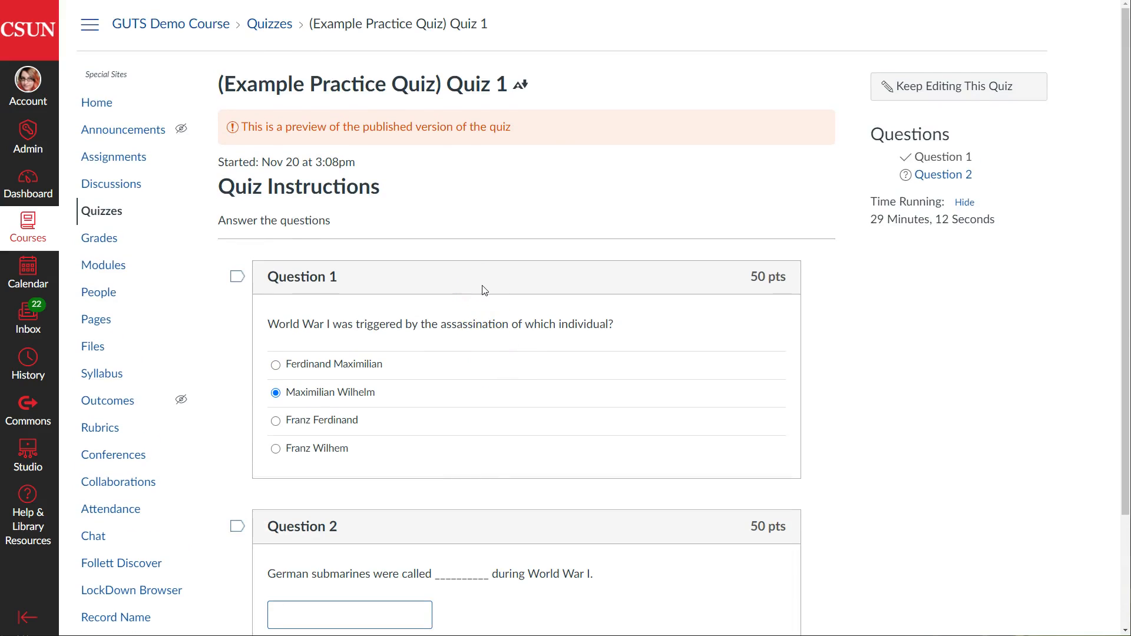
{"action": "left_click", "coordinate": [94, 99]}
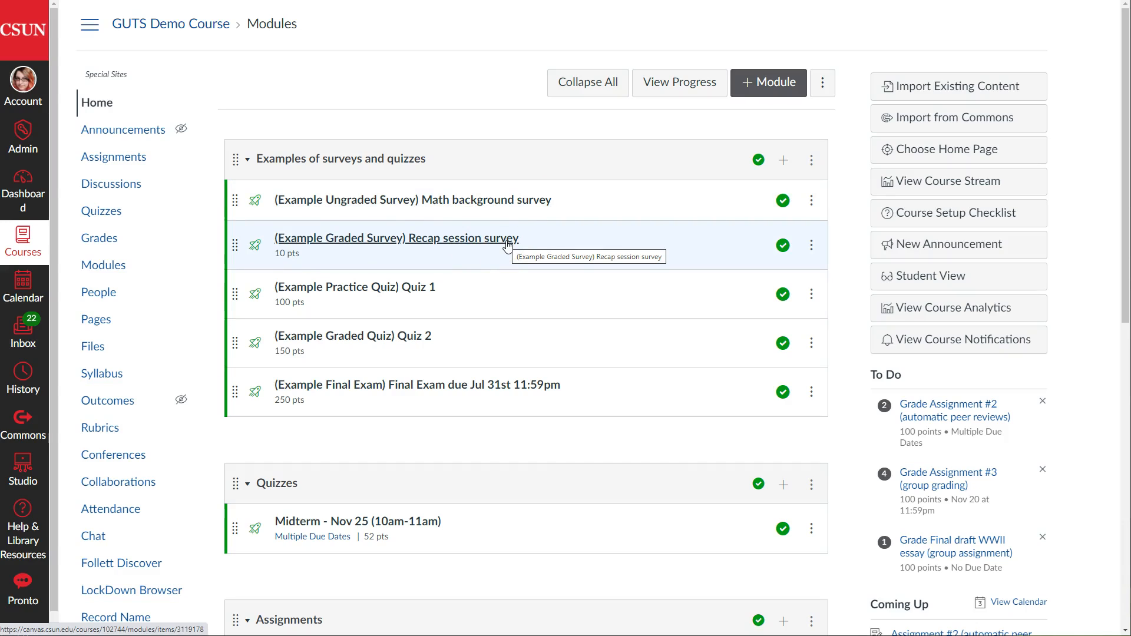
Open the Math background survey and highlight its Ungraded Survey type and empty Points setting
{"action": "left_click", "coordinate": [314, 243]}
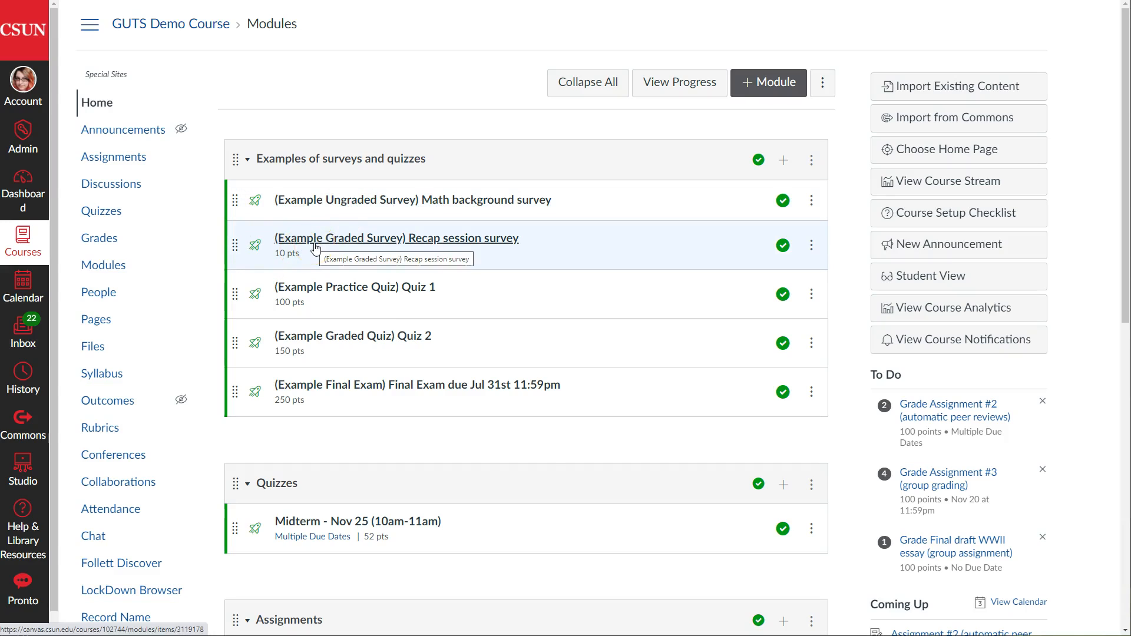
{"action": "left_click", "coordinate": [463, 203]}
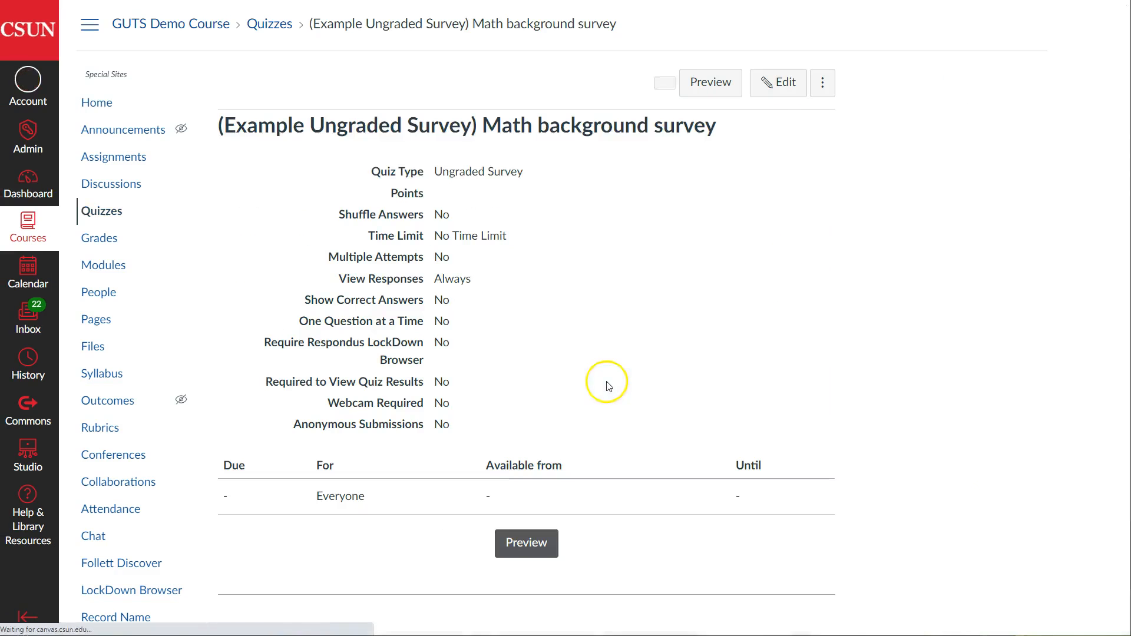
{"action": "left_click_drag", "start_coordinate": [529, 177], "coordinate": [341, 175]}
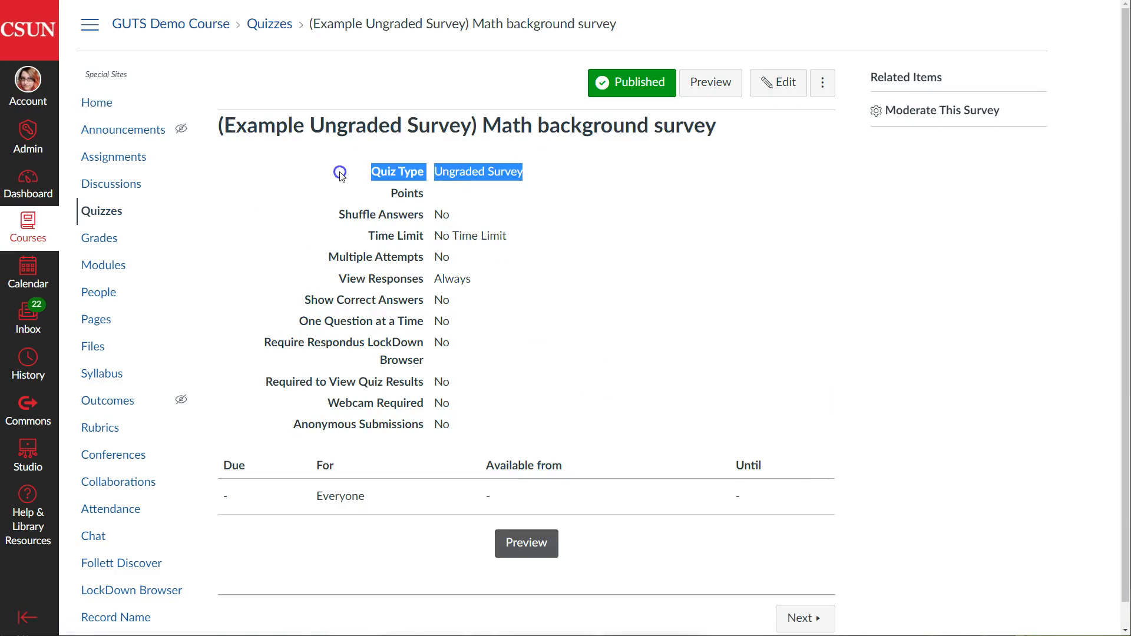
{"action": "left_click_drag", "start_coordinate": [447, 192], "coordinate": [386, 193]}
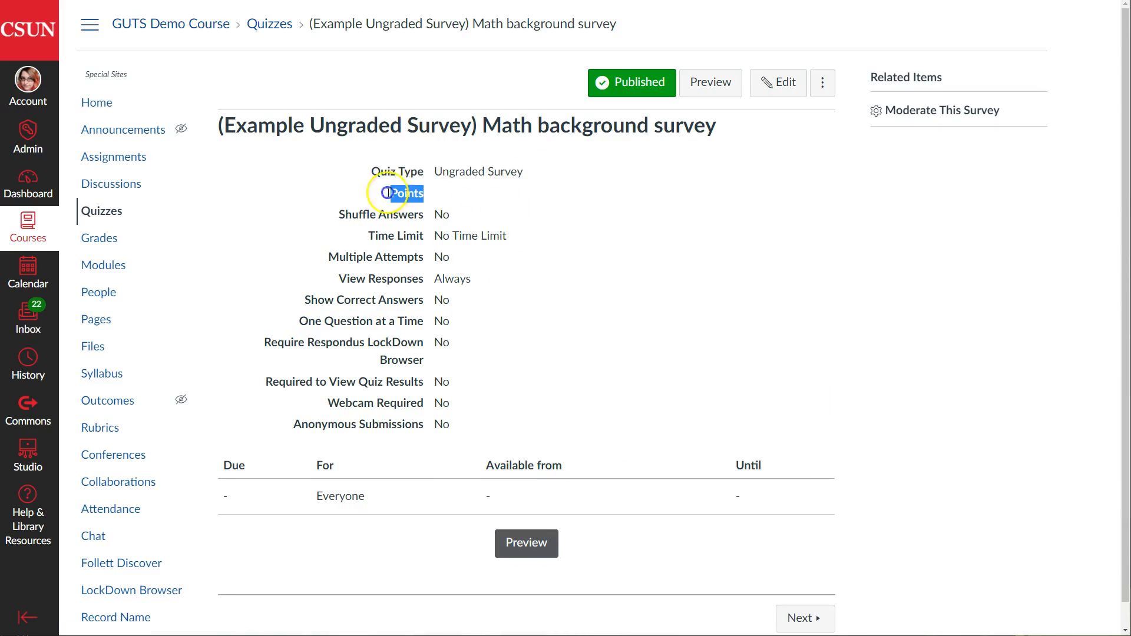
{"action": "left_click", "coordinate": [498, 216]}
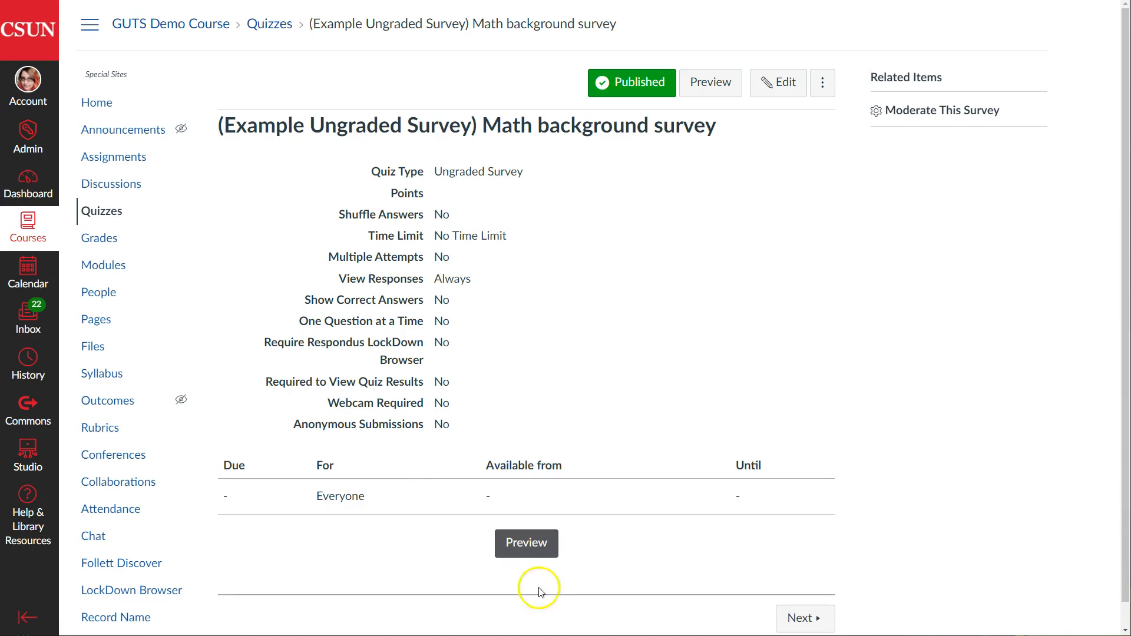
{"action": "left_click", "coordinate": [533, 541]}
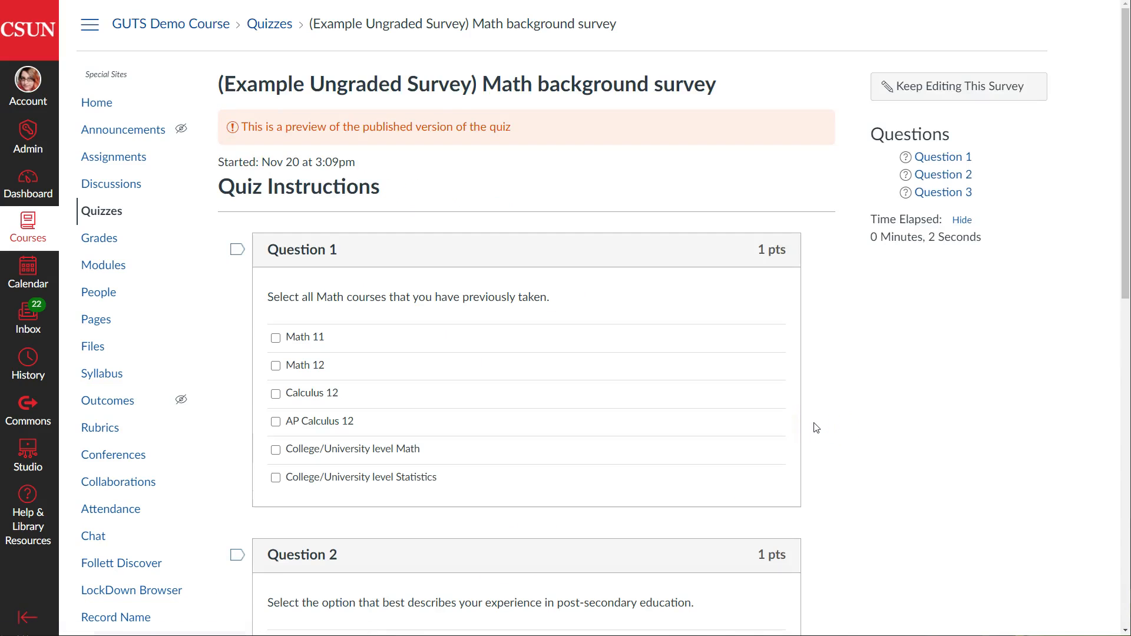
Scroll through the survey preview's Questions 1–3, highlighting Question 3's first college option
{"action": "left_click", "coordinate": [767, 336]}
{"action": "scroll", "coordinate": [659, 359], "scroll_direction": "down", "scroll_amount": 1}
{"action": "scroll", "coordinate": [659, 359], "scroll_direction": "down", "scroll_amount": 3}
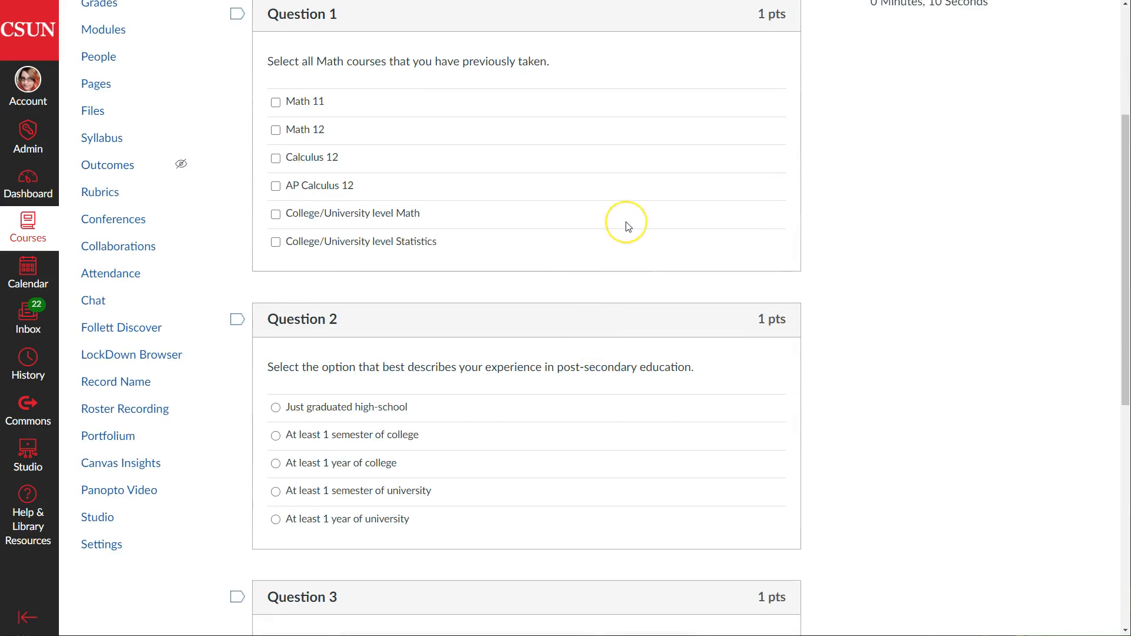
{"action": "scroll", "coordinate": [628, 227], "scroll_direction": "down", "scroll_amount": 4}
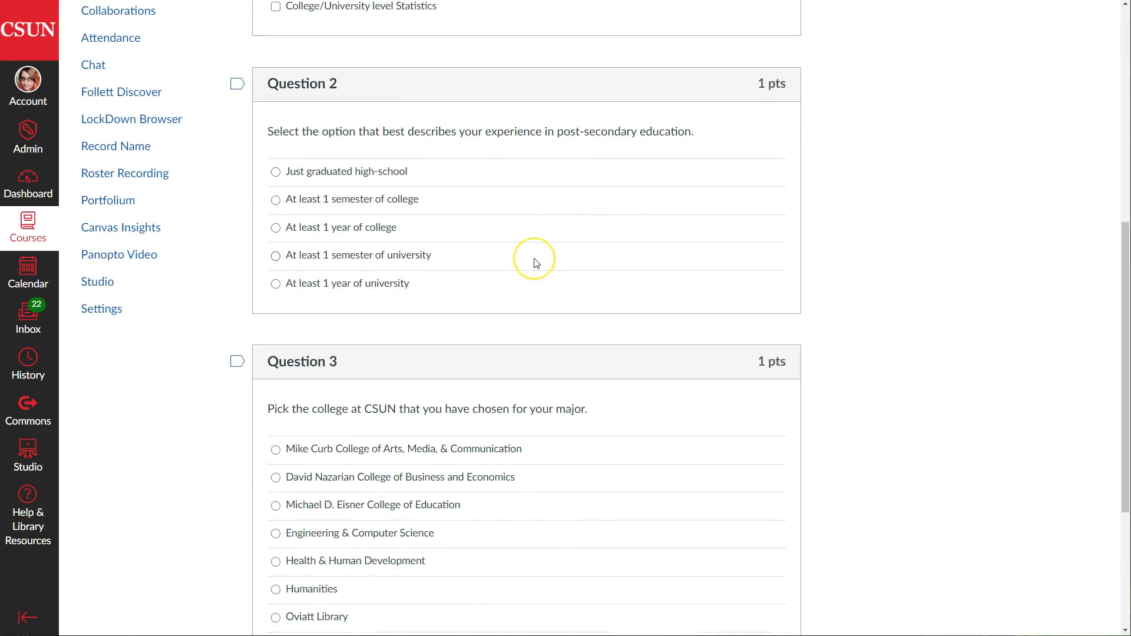
{"action": "scroll", "coordinate": [534, 268], "scroll_direction": "down", "scroll_amount": 1}
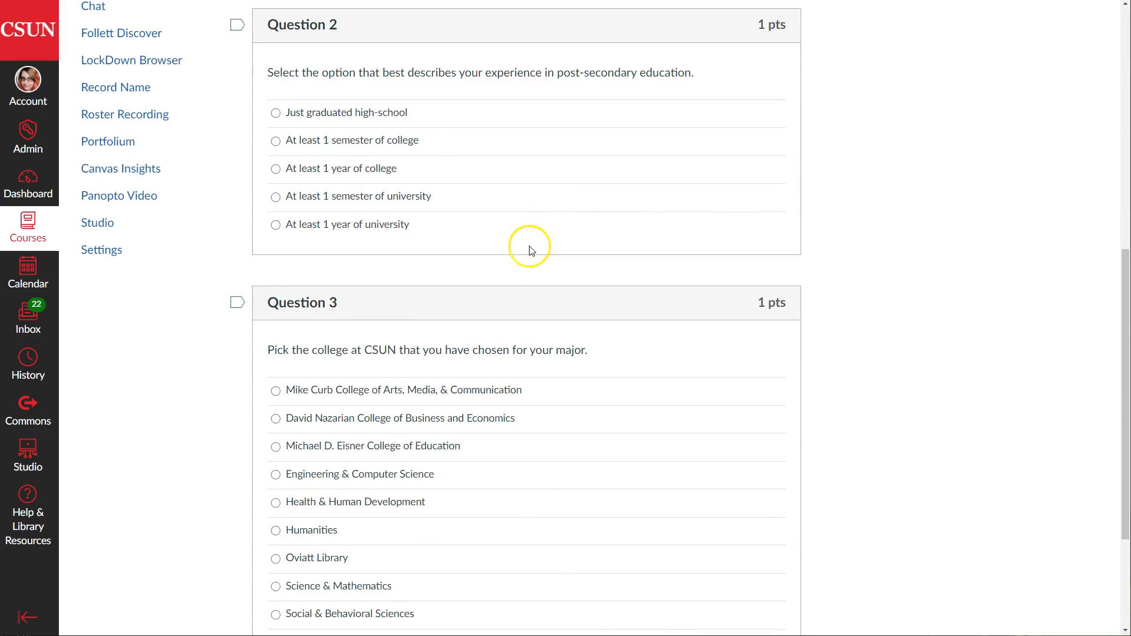
{"action": "scroll", "coordinate": [530, 249], "scroll_direction": "down", "scroll_amount": 3}
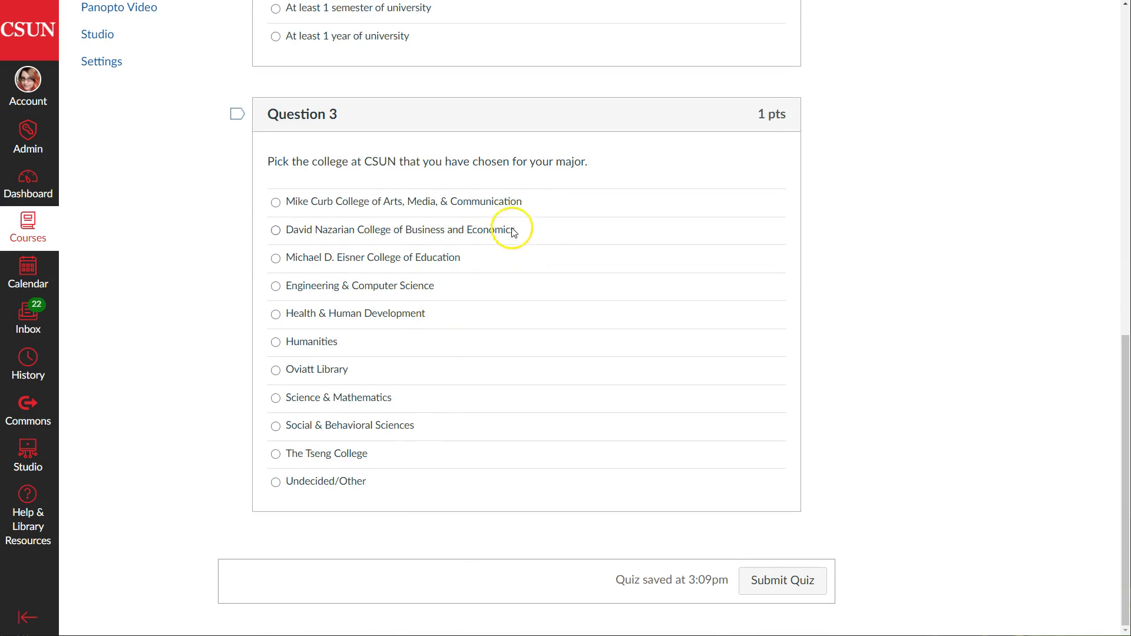
{"action": "left_click_drag", "start_coordinate": [530, 202], "coordinate": [288, 199]}
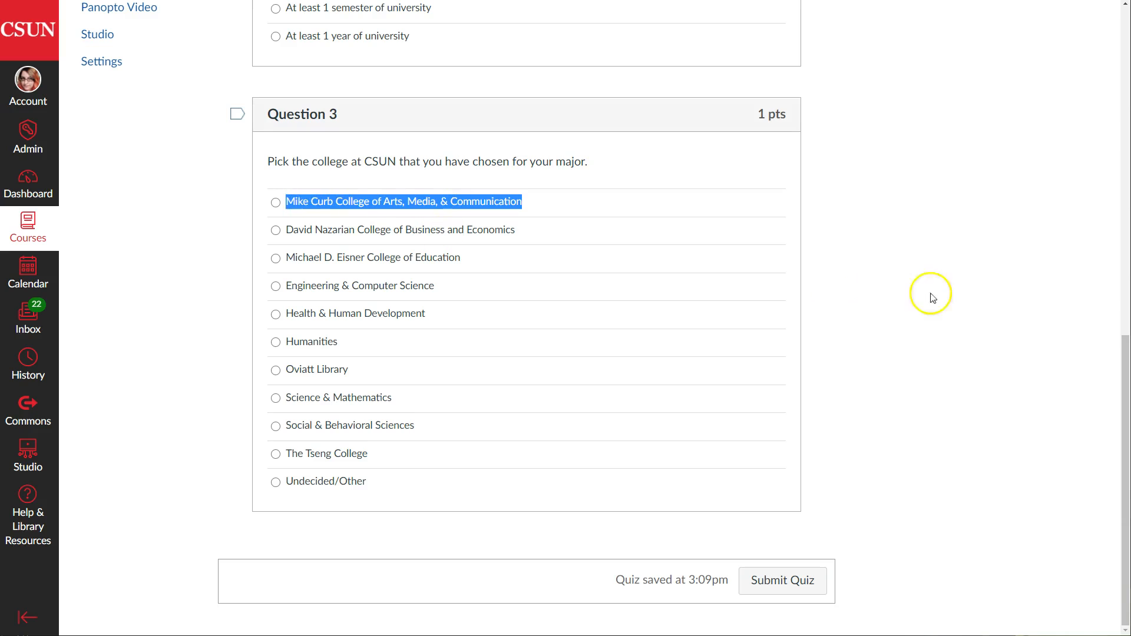
{"action": "left_click", "coordinate": [1011, 305]}
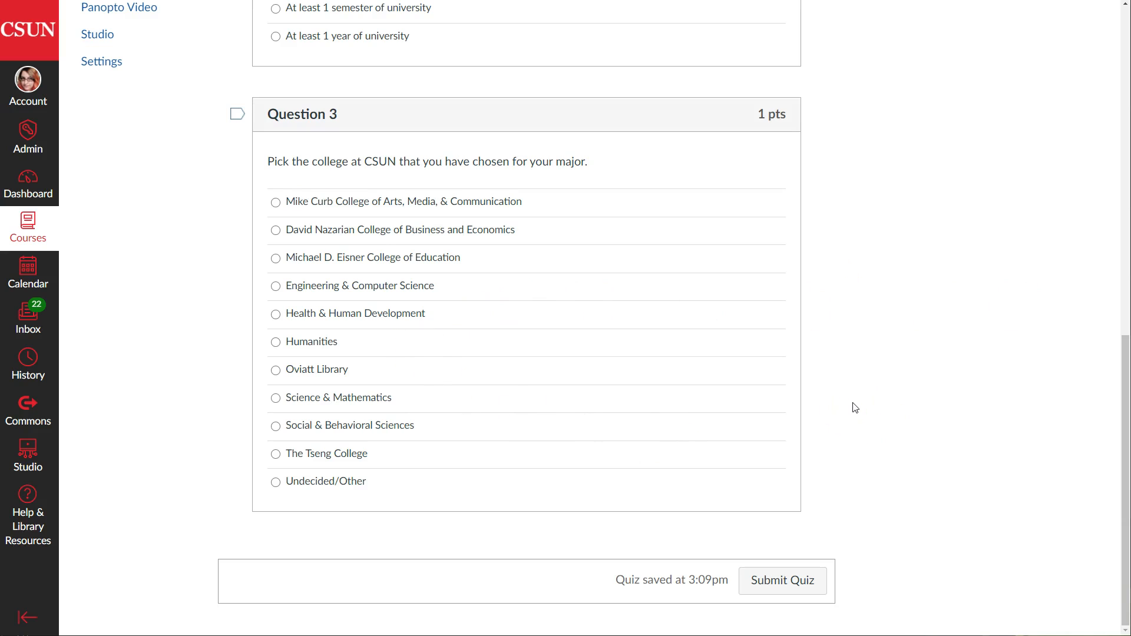
{"action": "scroll", "coordinate": [856, 407], "scroll_direction": "up", "scroll_amount": 4}
{"action": "scroll", "coordinate": [857, 407], "scroll_direction": "up", "scroll_amount": 8}
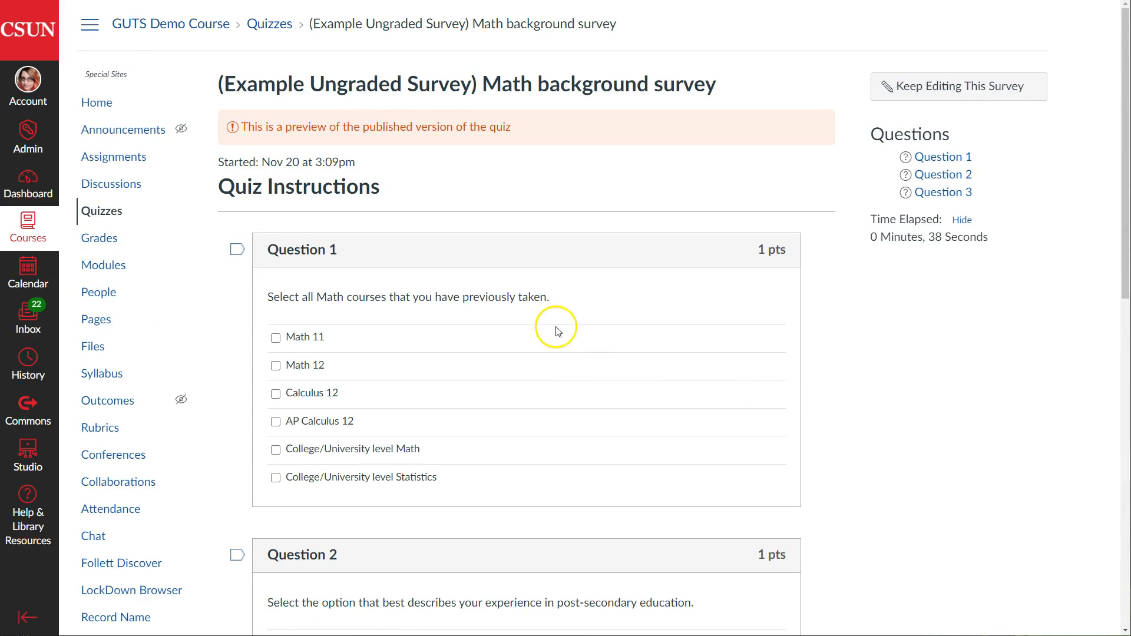
{"action": "left_click", "coordinate": [96, 103]}
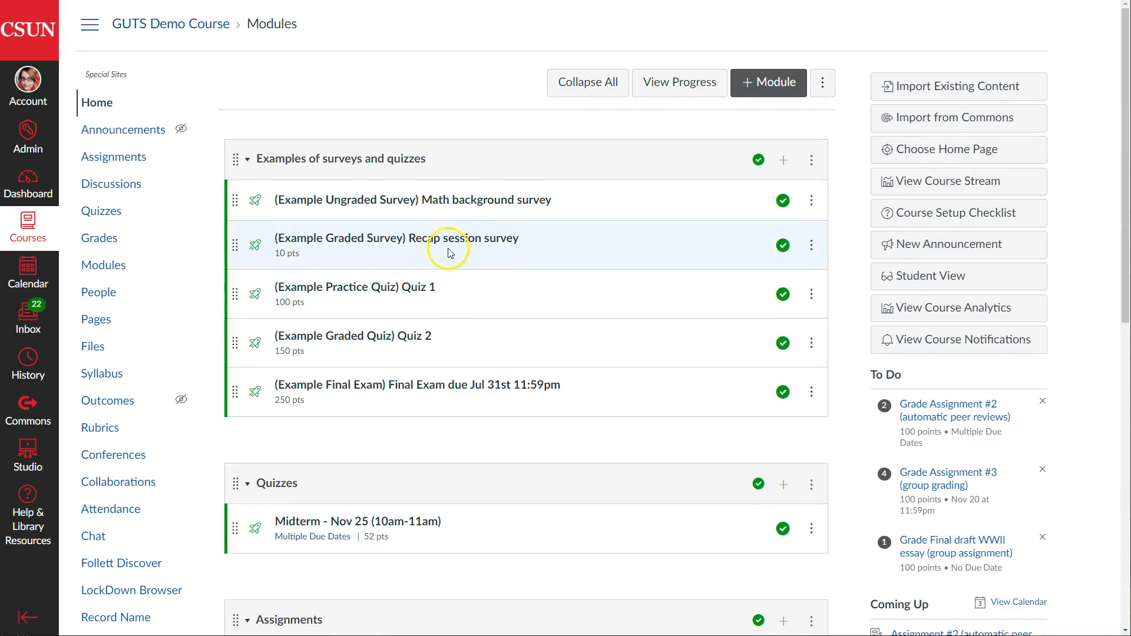
Open the Recap session survey and highlight its Graded Survey type and 10 points value
{"action": "left_click", "coordinate": [450, 241]}
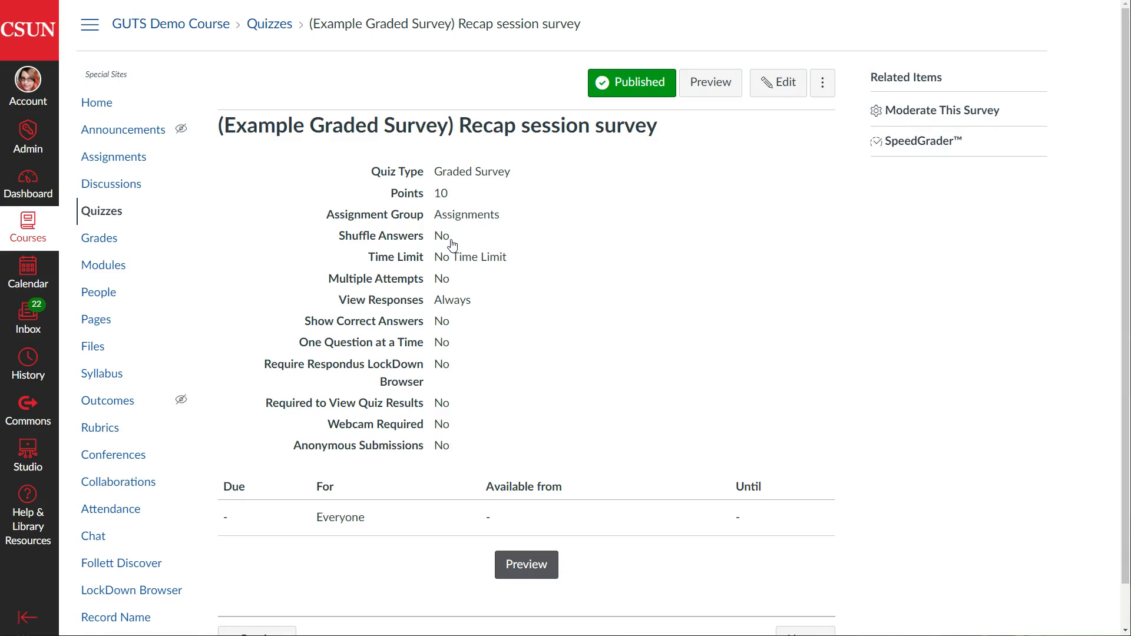
{"action": "left_click_drag", "start_coordinate": [524, 176], "coordinate": [369, 167]}
{"action": "left_click_drag", "start_coordinate": [451, 192], "coordinate": [374, 189]}
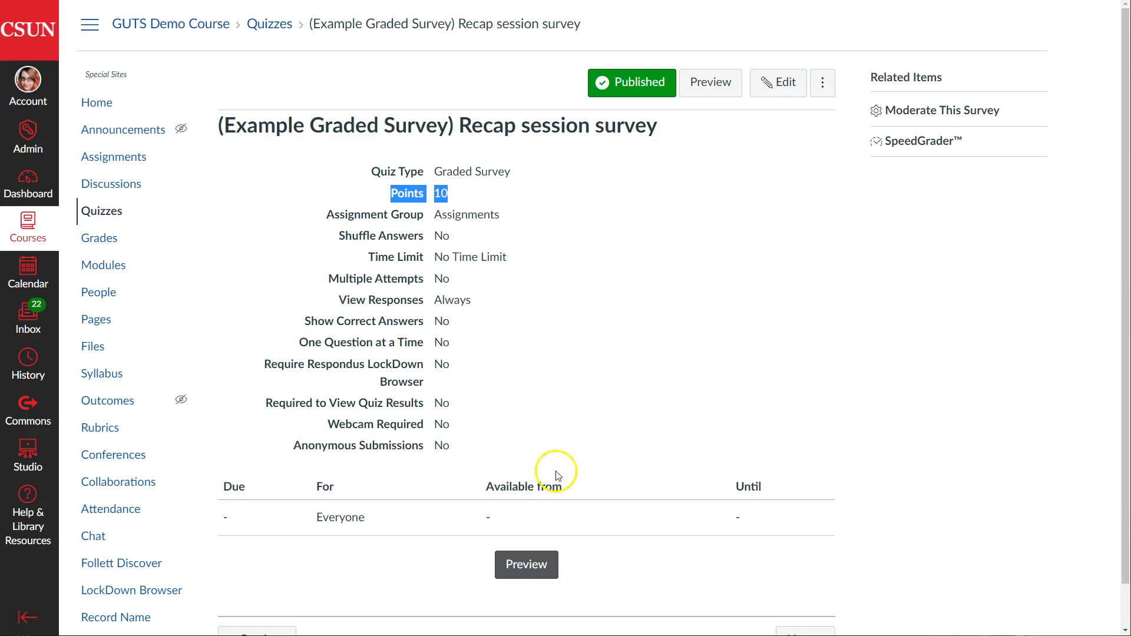
{"action": "left_click", "coordinate": [550, 575]}
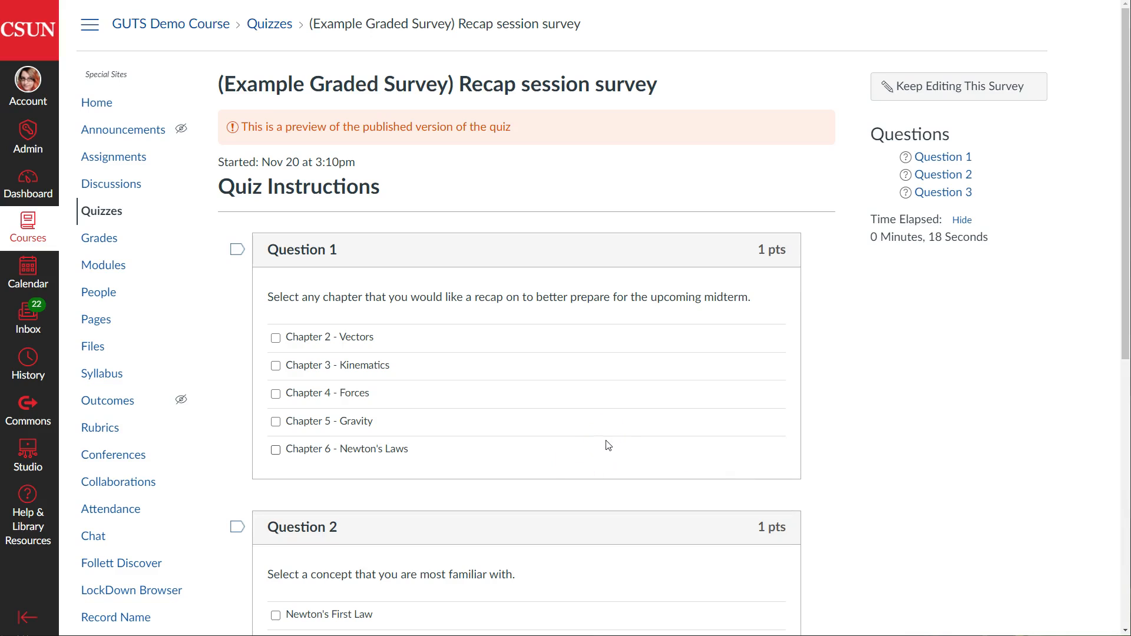
Review the Recap survey preview, highlighting the Chapter 4 - Forces and Chapter 2 - Vectors options
{"action": "scroll", "coordinate": [611, 384], "scroll_direction": "down", "scroll_amount": 1}
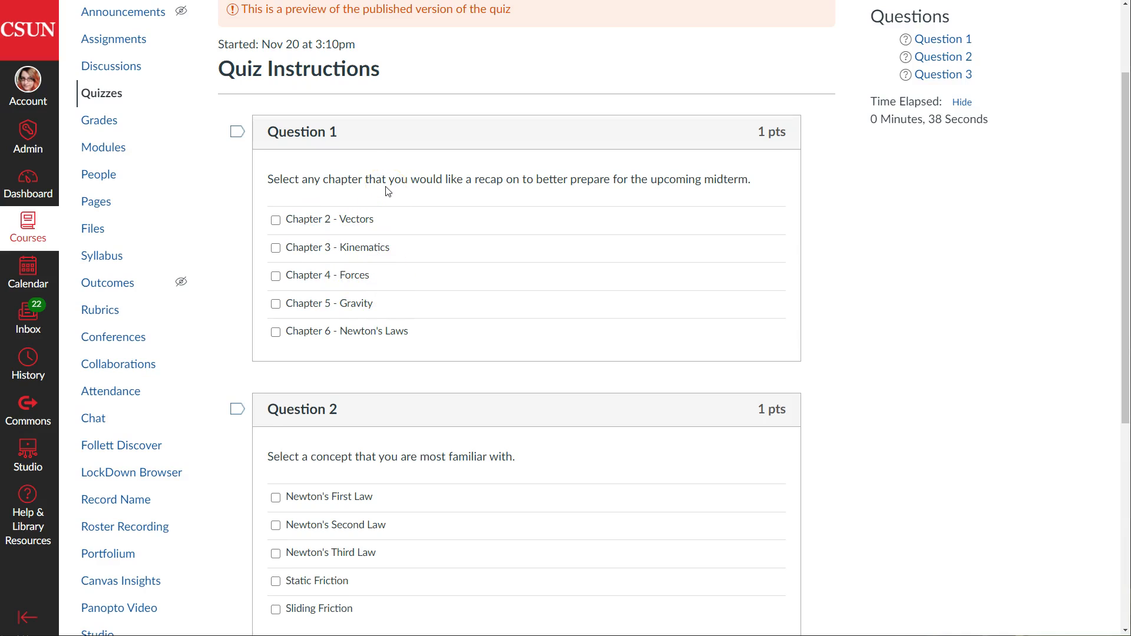
{"action": "left_click_drag", "start_coordinate": [377, 275], "coordinate": [284, 274]}
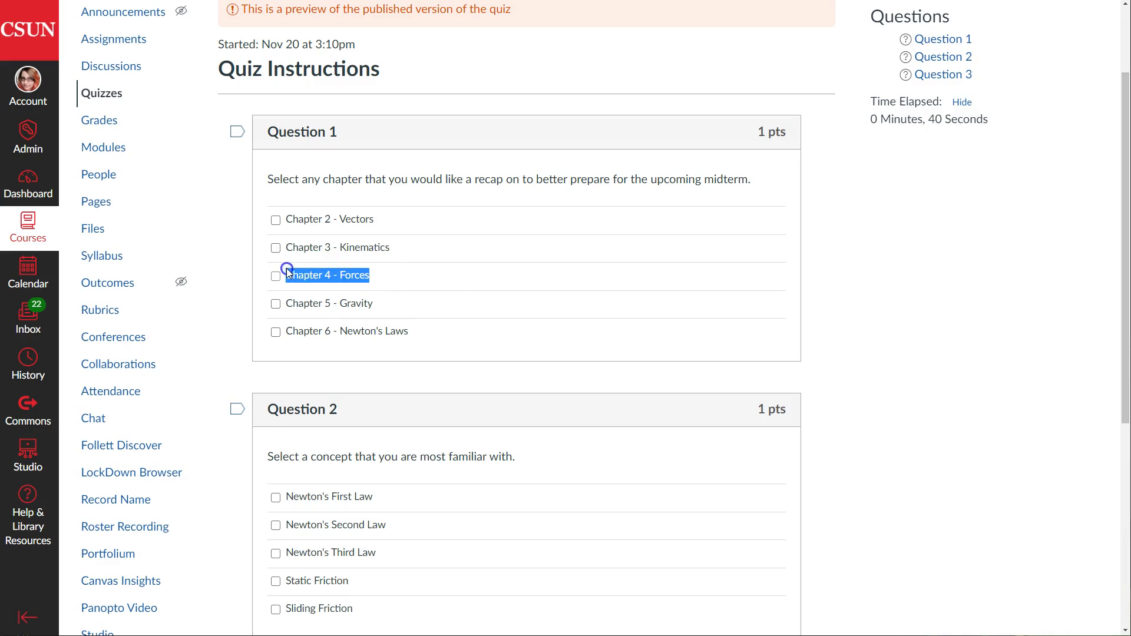
{"action": "left_click", "coordinate": [519, 179]}
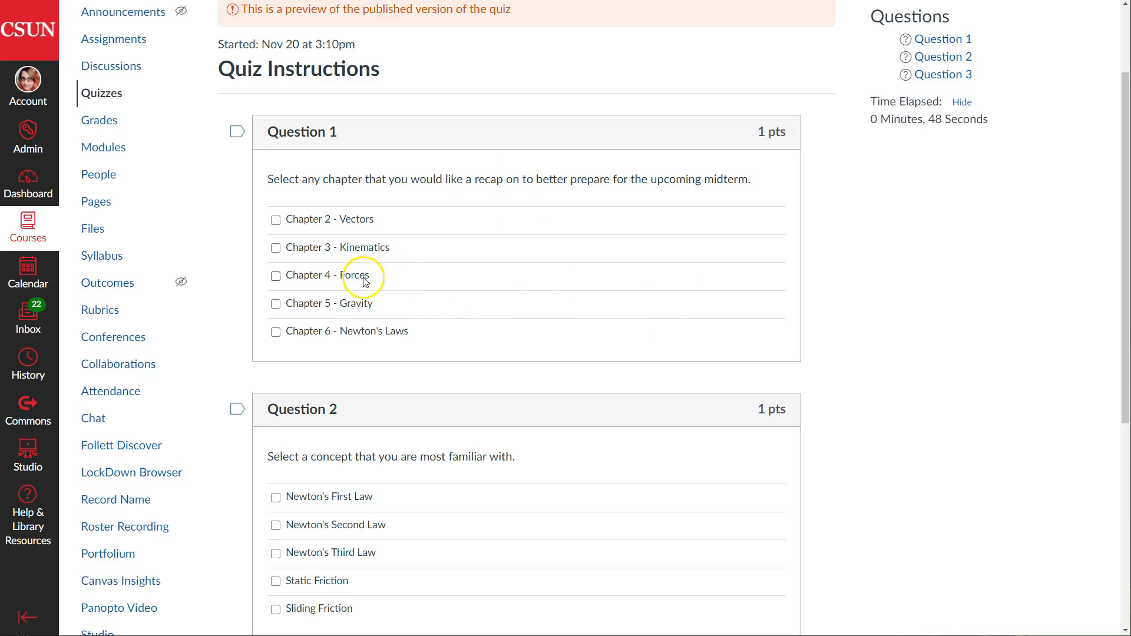
{"action": "left_click_drag", "start_coordinate": [380, 220], "coordinate": [290, 222]}
{"action": "left_click", "coordinate": [435, 188]}
{"action": "left_click_drag", "start_coordinate": [383, 220], "coordinate": [287, 217]}
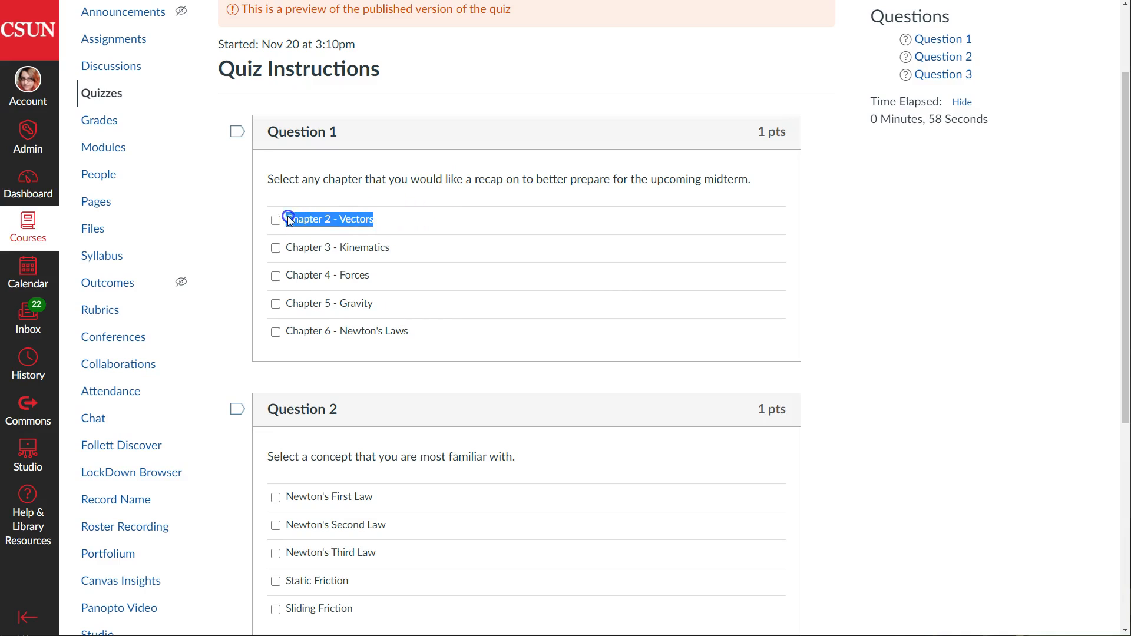
{"action": "left_click", "coordinate": [454, 187]}
{"action": "scroll", "coordinate": [475, 219], "scroll_direction": "down", "scroll_amount": 5}
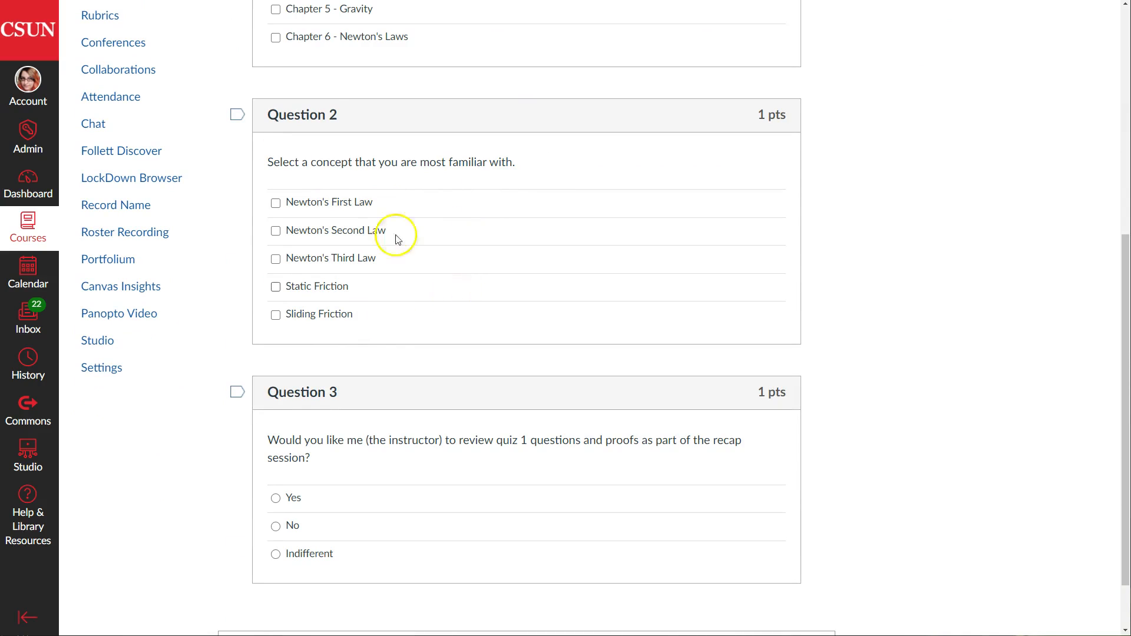
{"action": "scroll", "coordinate": [495, 270], "scroll_direction": "down", "scroll_amount": 1}
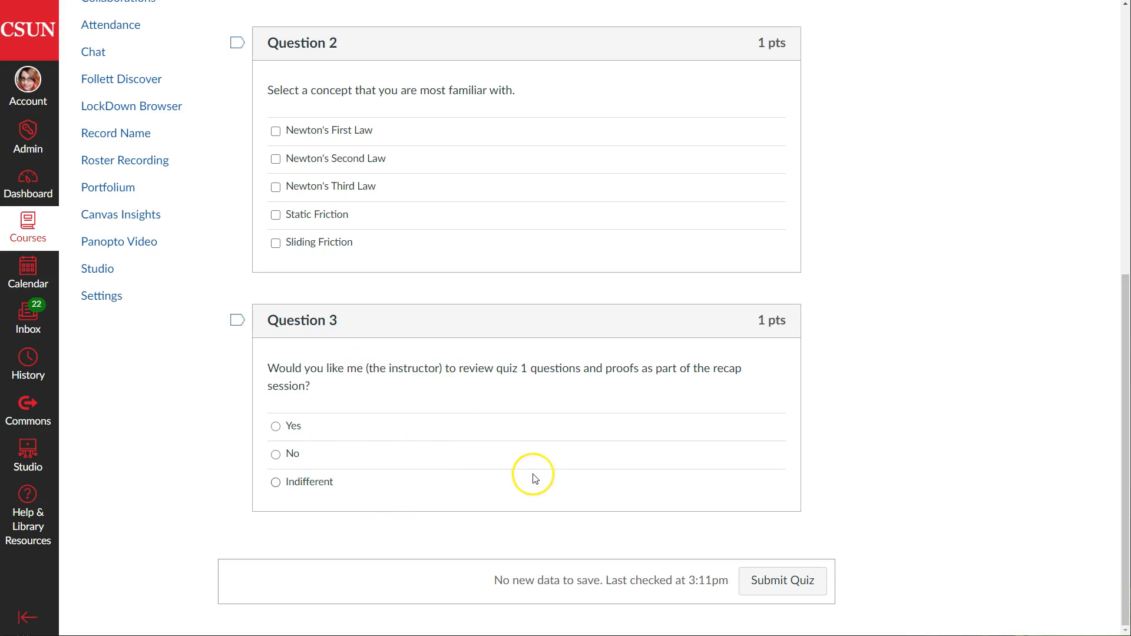
{"action": "scroll", "coordinate": [539, 465], "scroll_direction": "up", "scroll_amount": 4}
{"action": "scroll", "coordinate": [539, 465], "scroll_direction": "up", "scroll_amount": 4}
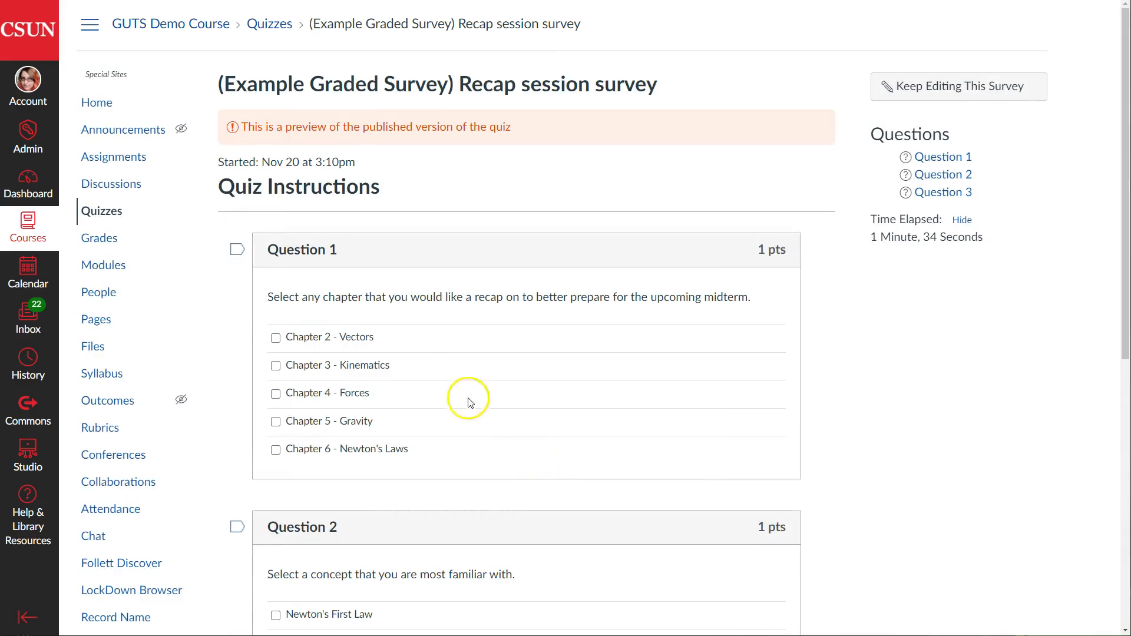
Highlight the preview notice sentence, then head back to the course home page
{"action": "left_click_drag", "start_coordinate": [511, 128], "coordinate": [232, 134]}
{"action": "left_click", "coordinate": [301, 122]}
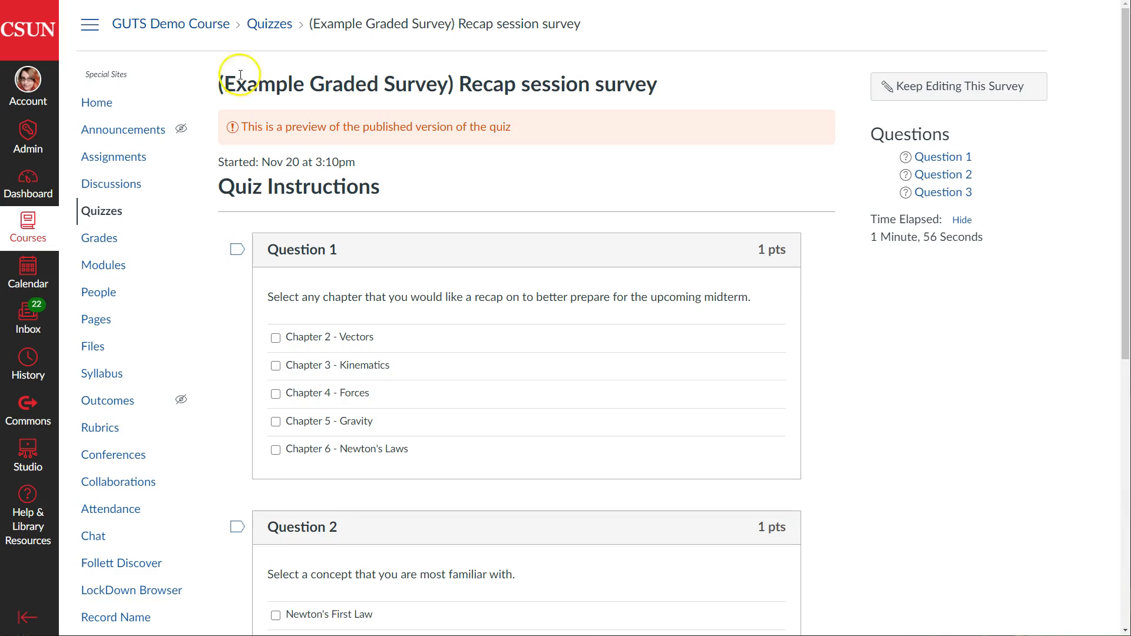
{"action": "left_click", "coordinate": [98, 112]}
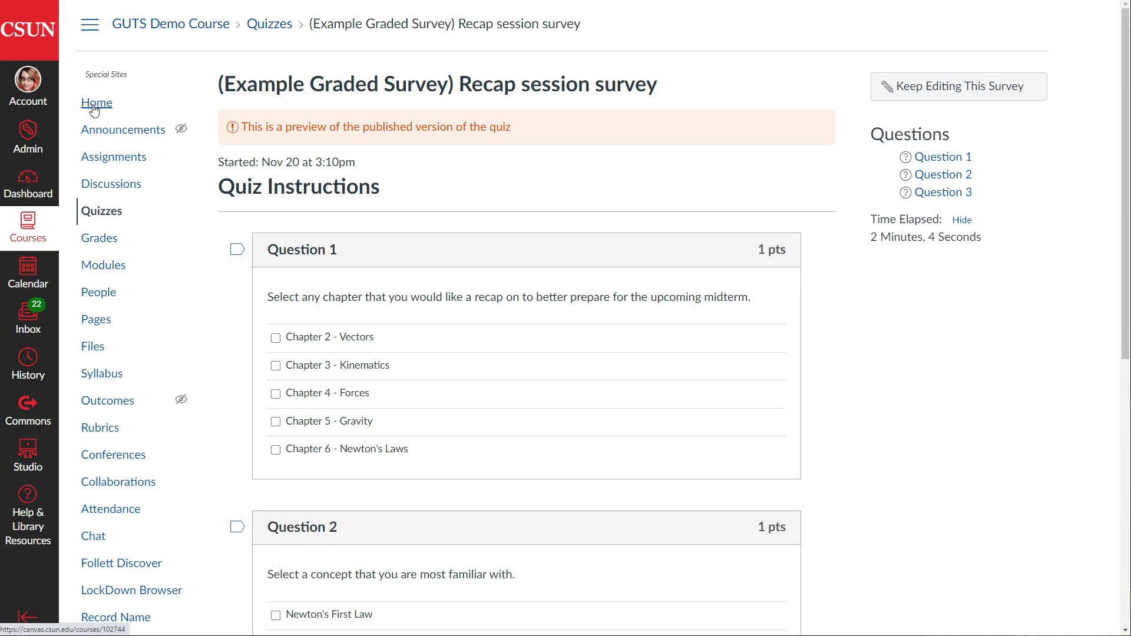
{"action": "left_click", "coordinate": [94, 109]}
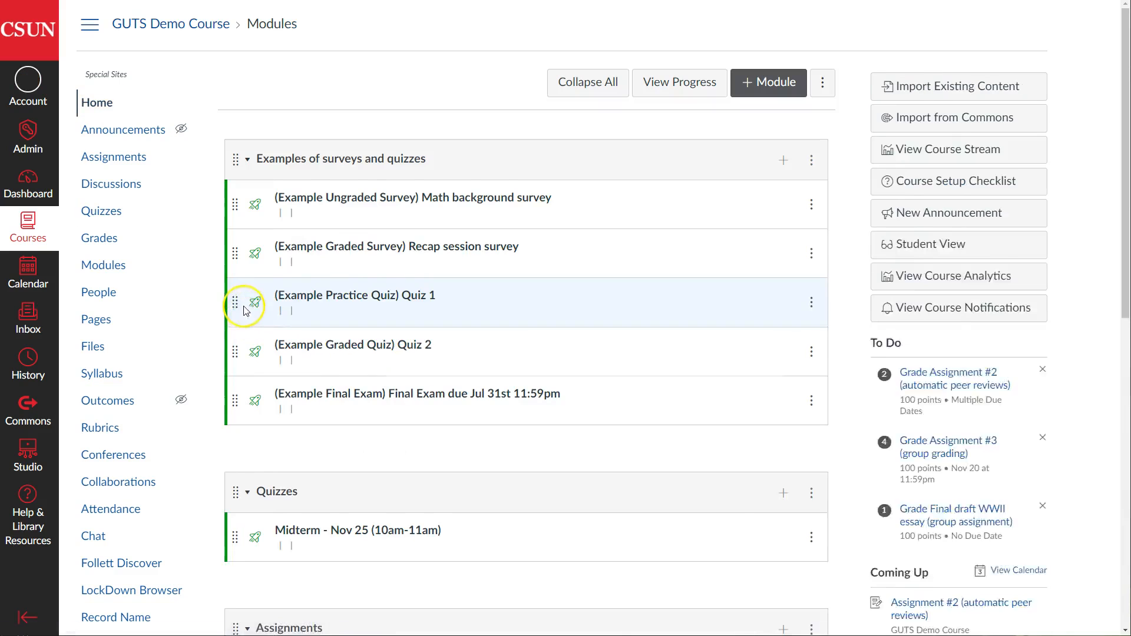
Open the course's Grades page to view the gradebook
{"action": "left_click", "coordinate": [105, 243]}
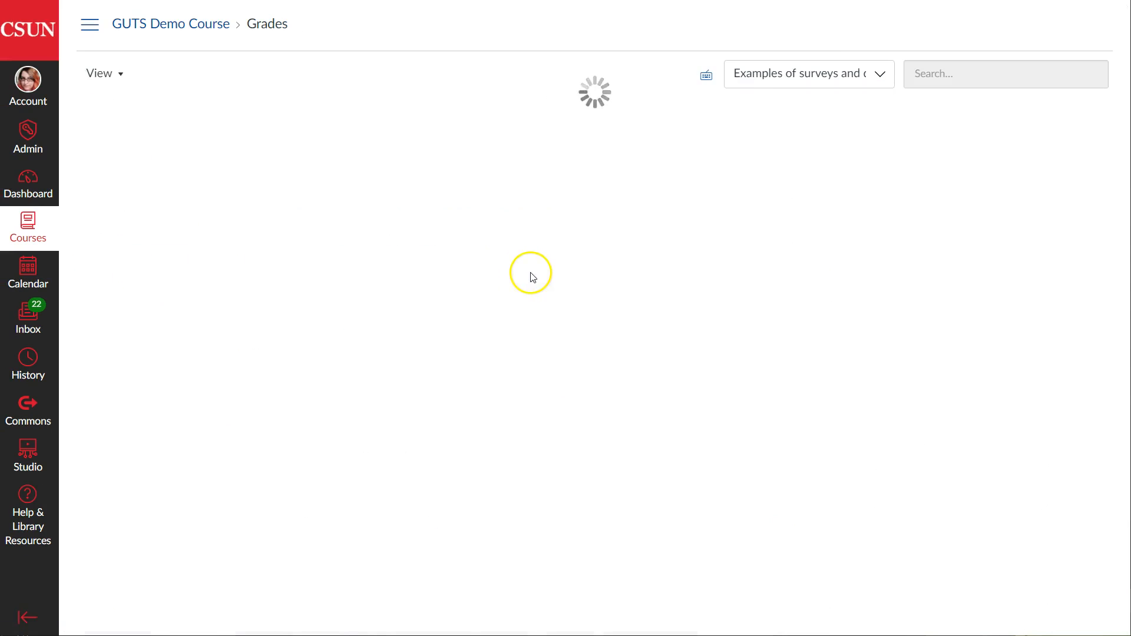